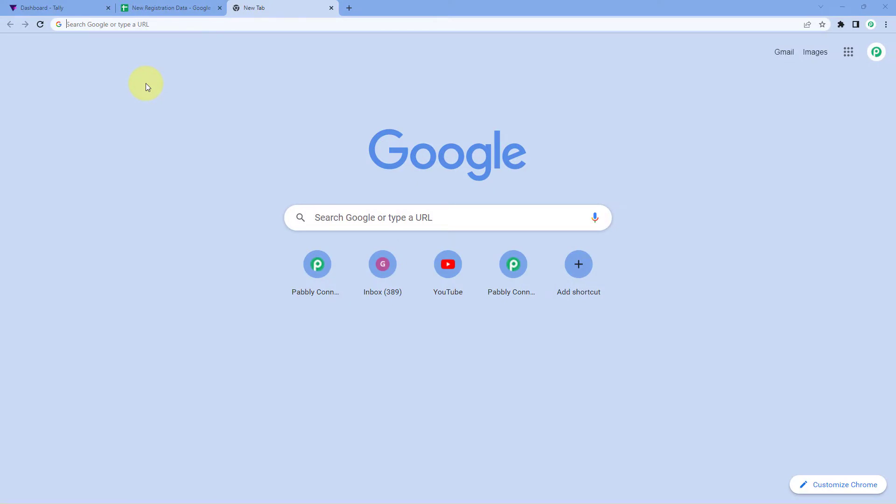
Step: Load pabbly.com/connect, sign in, and launch Pabbly Connect from the account's apps
type("pabbly.")
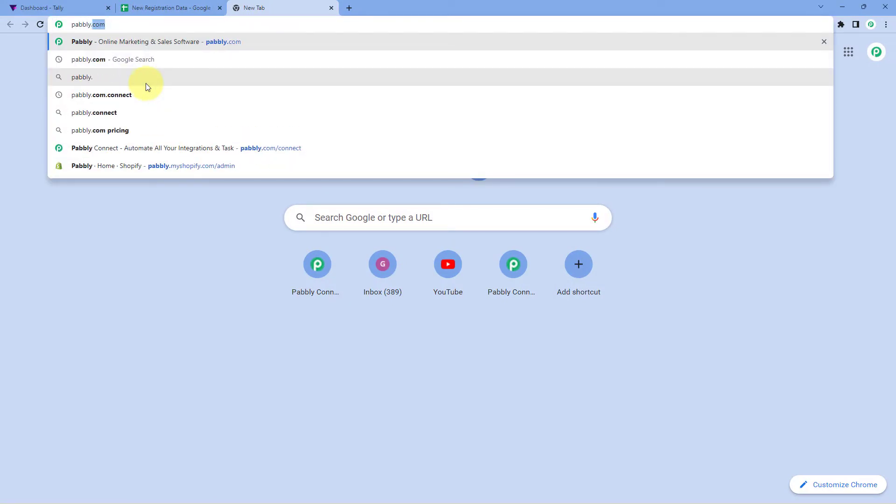
type("com/connect")
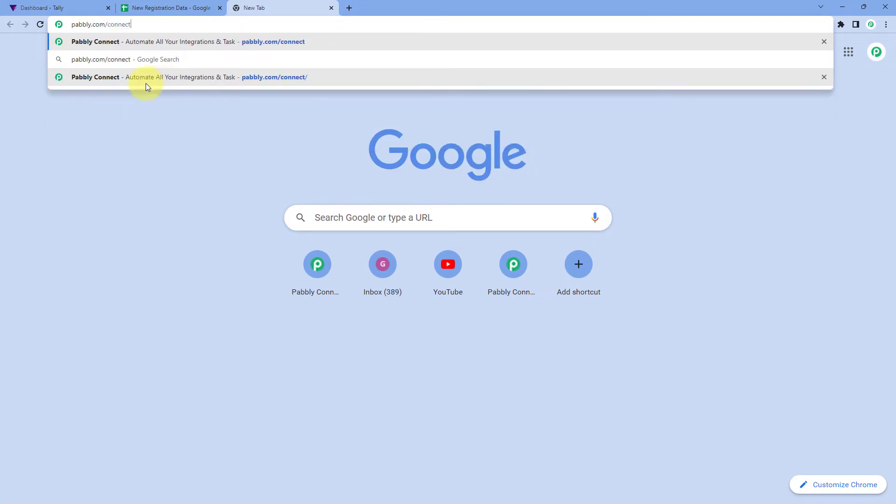
key("Return")
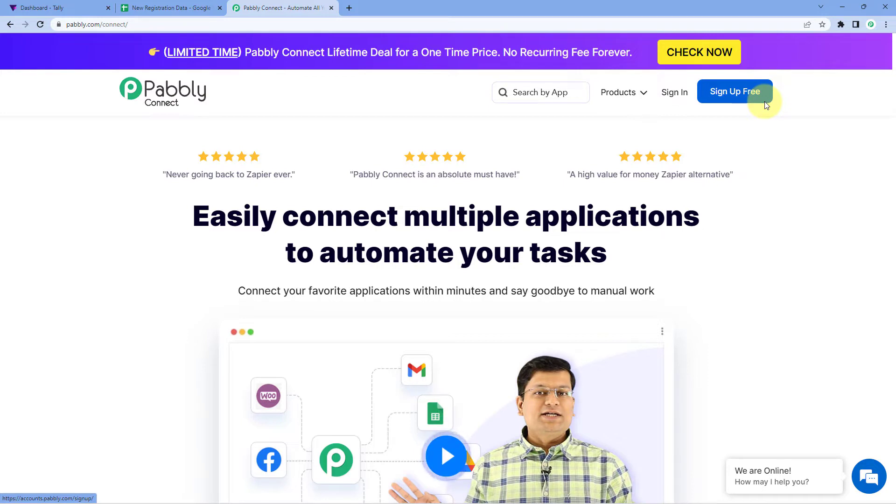
left_click(677, 97)
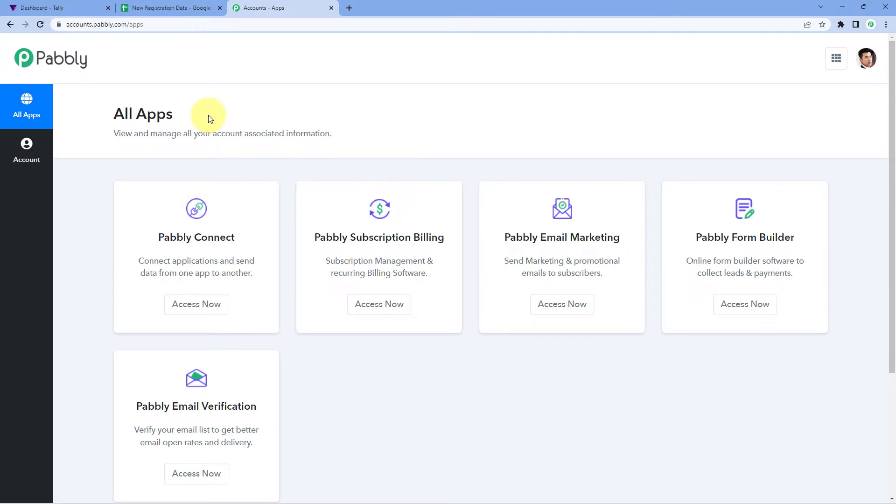
left_click(195, 311)
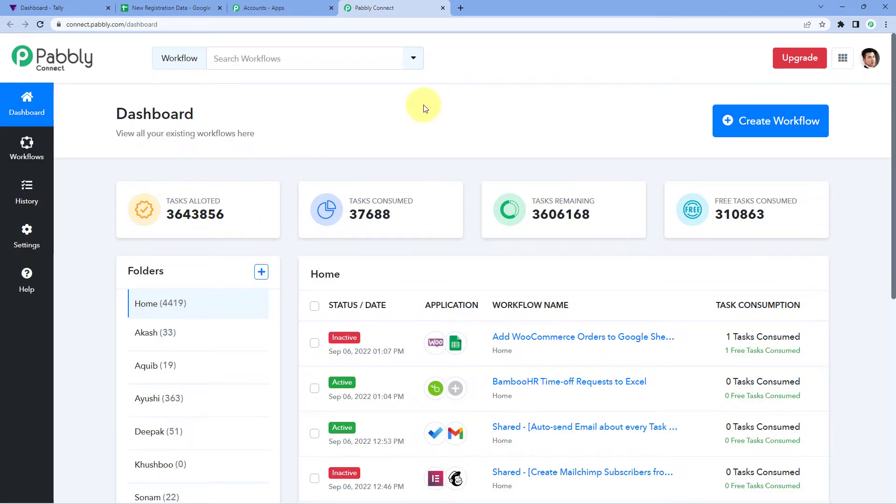
Step: Create a new workflow named 'Tally to Google Sheets'
left_click(759, 126)
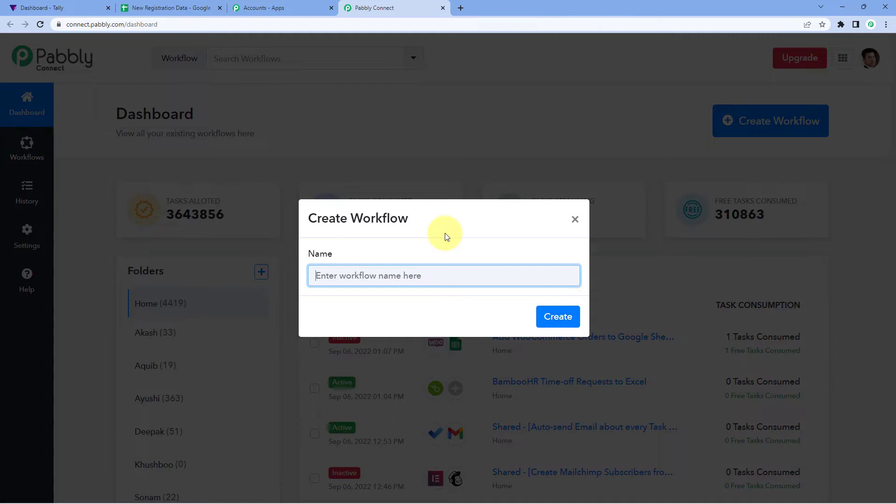
type("Tally to Google Sheets")
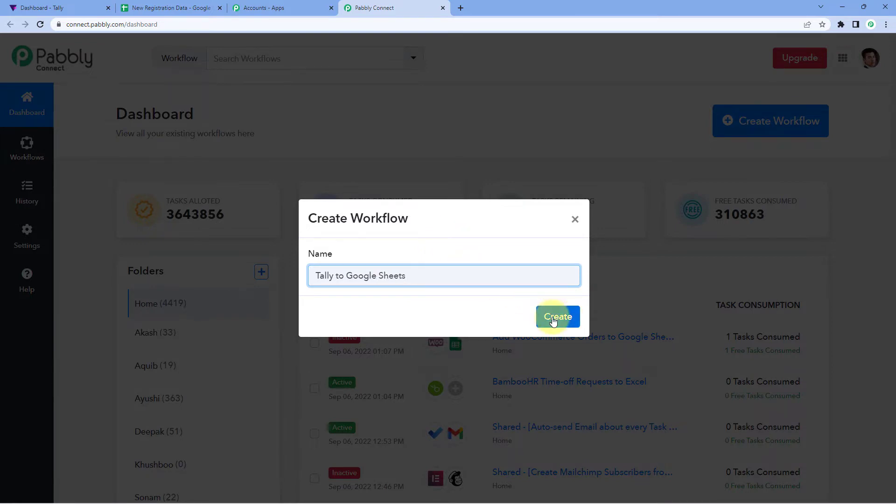
left_click(556, 316)
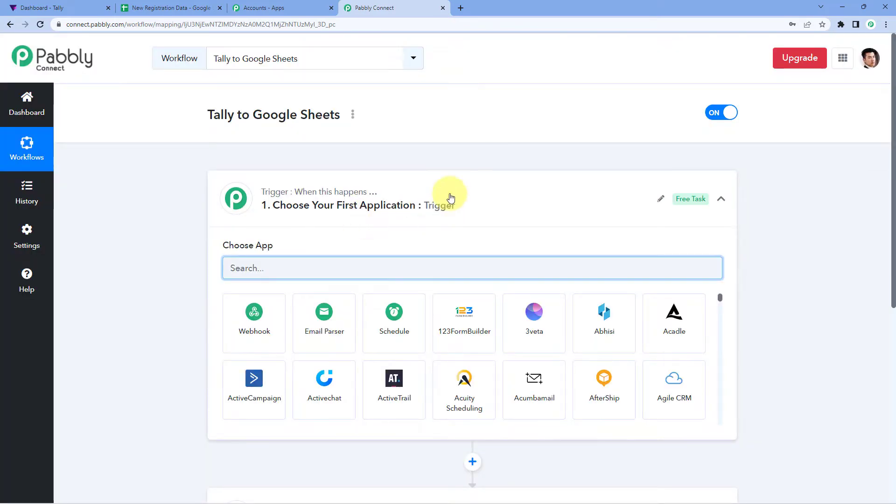
left_click(417, 177)
scroll(166, 200, "down", 1)
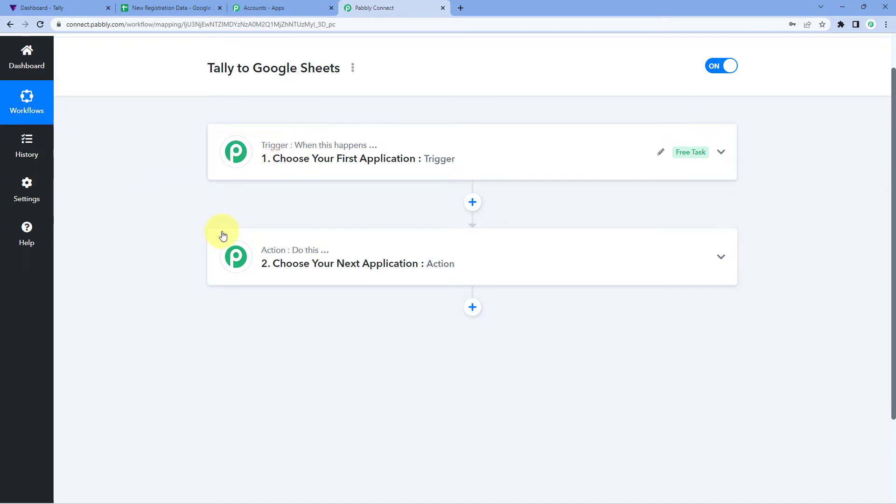
mouse_move(257, 265)
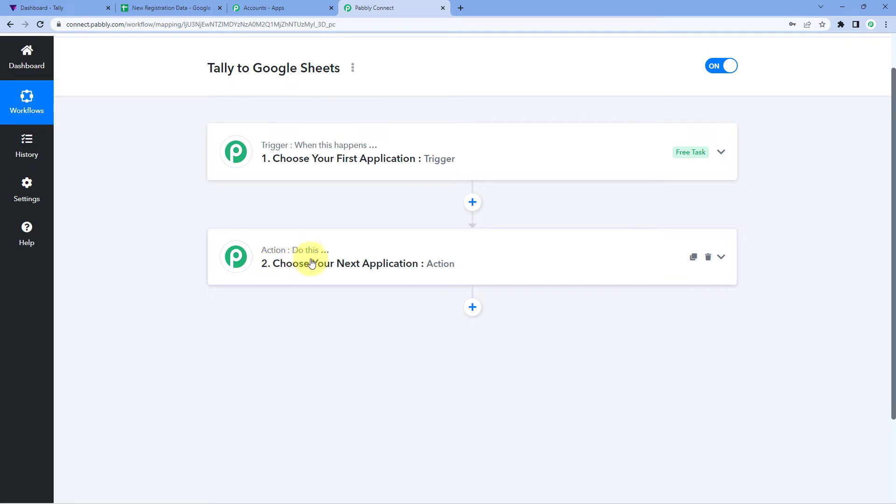
left_click(252, 158)
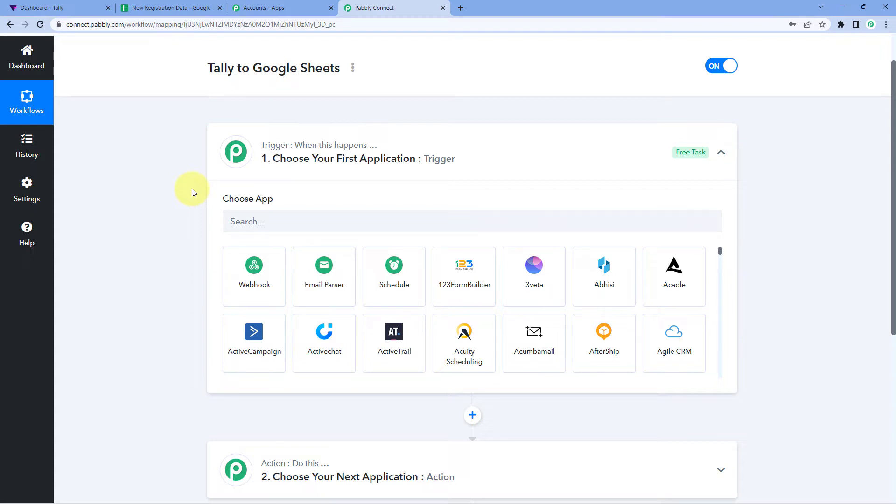
scroll(184, 228, "down", 1)
Step: Set the trigger app to Tally with the New Response event
left_click(289, 183)
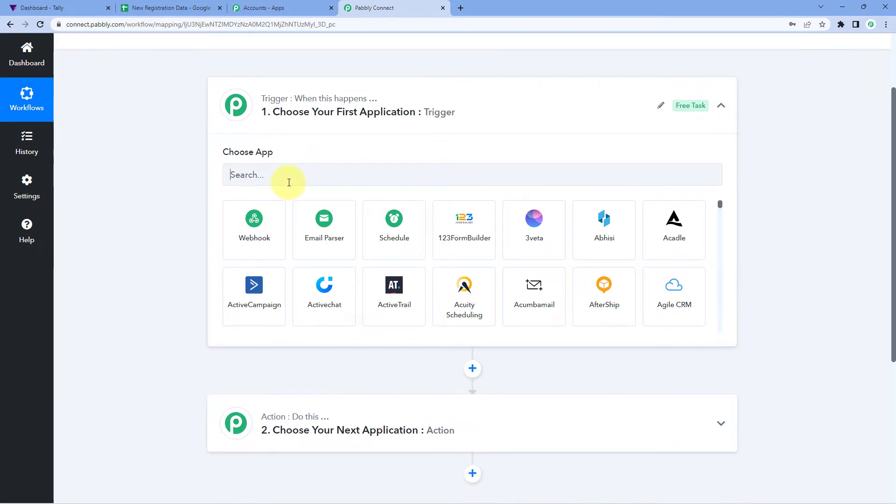
type("Tall")
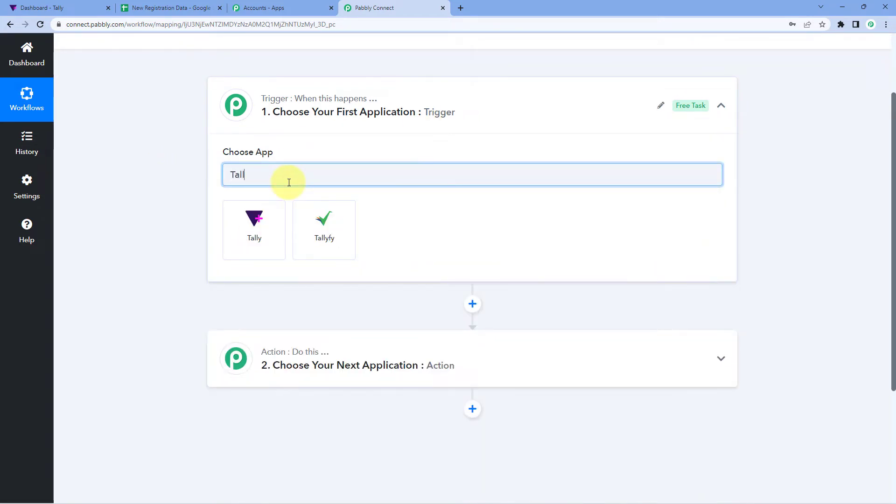
type("y")
left_click(274, 228)
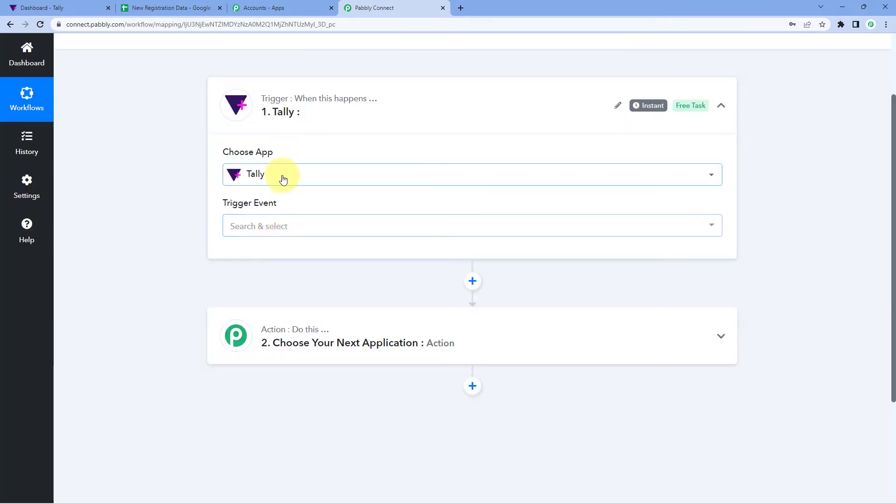
left_click(304, 228)
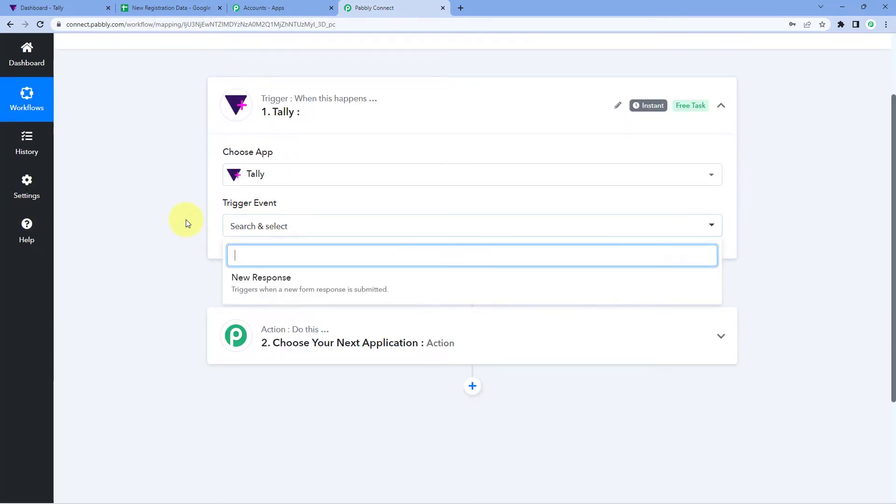
left_click(309, 286)
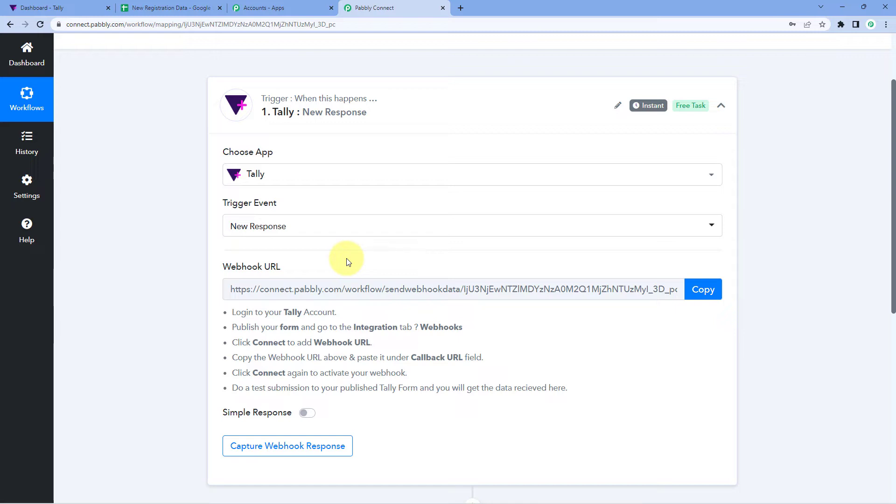
Step: Copy the Tally trigger's webhook URL and go to the Tally dashboard
left_click(701, 290)
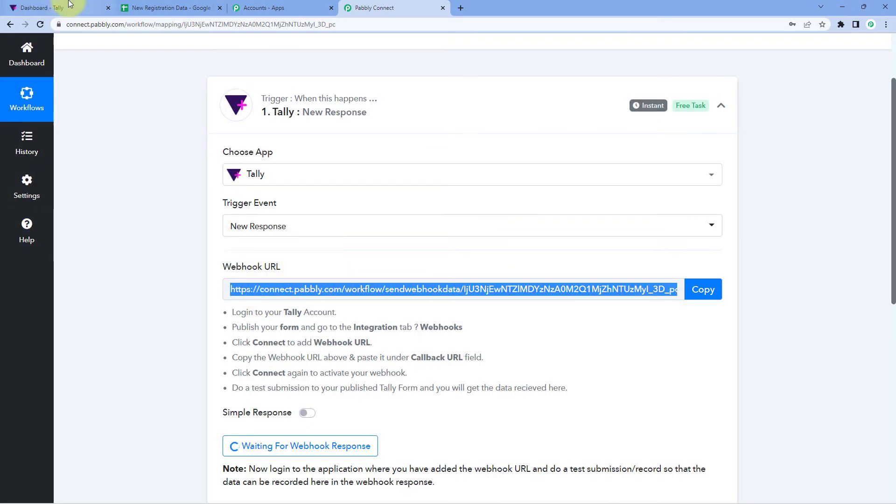
left_click(47, 8)
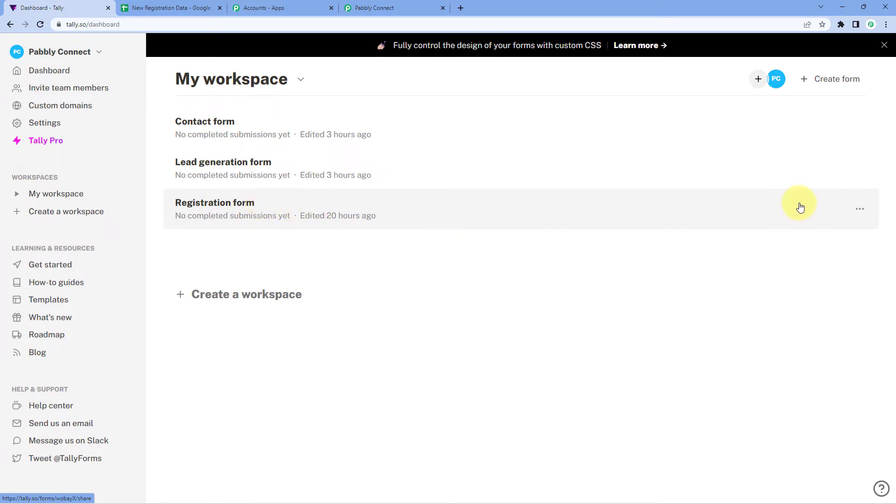
Step: Edit the Registration form, go to its Integrations, and start connecting a Webhooks endpoint
left_click(860, 209)
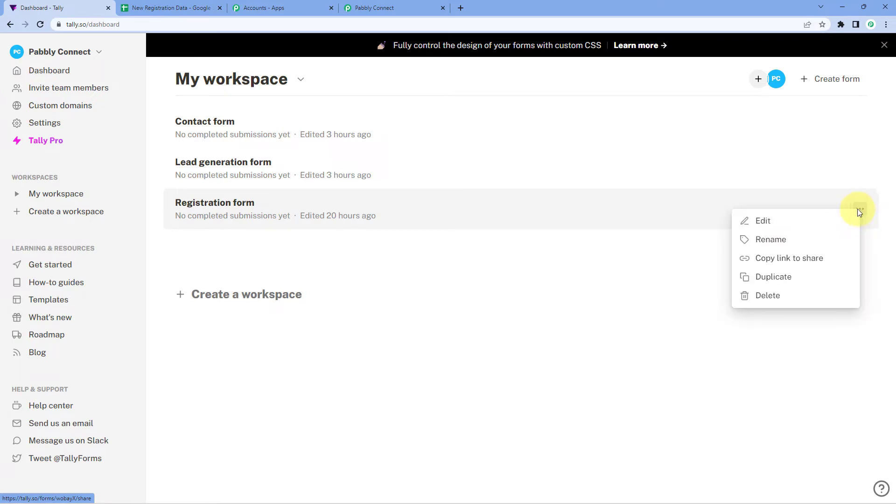
left_click(783, 223)
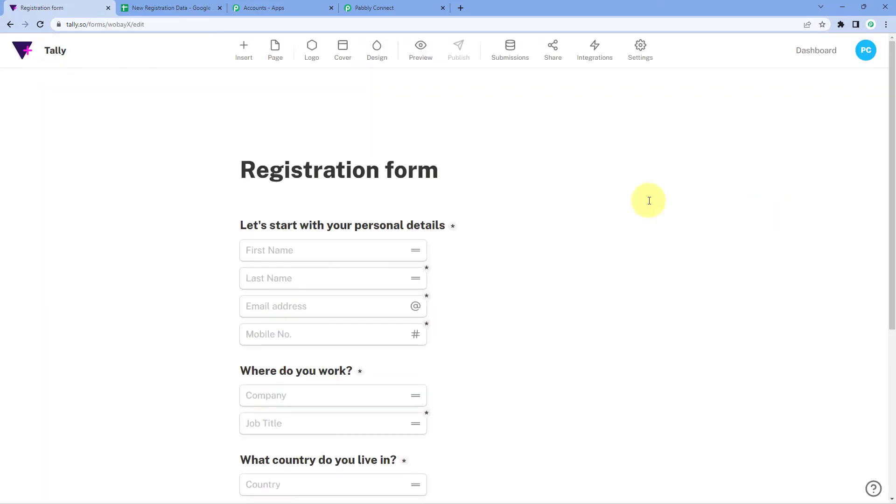
scroll(296, 112, "down", 2)
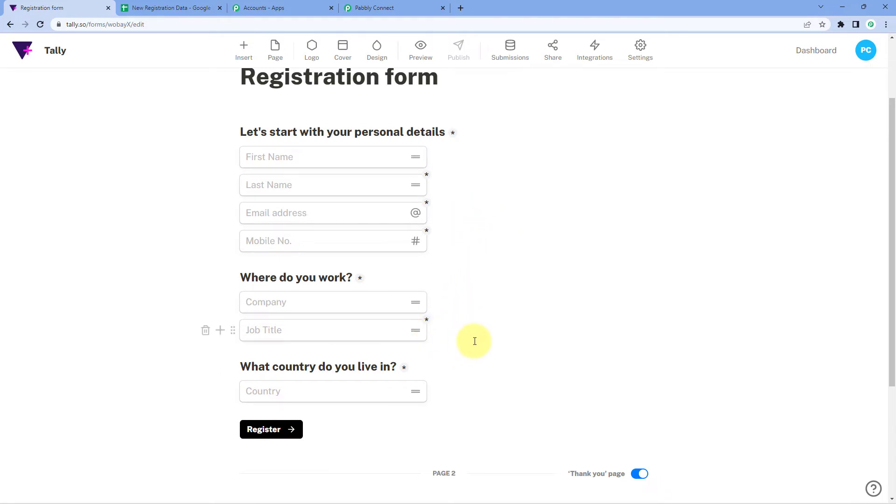
scroll(475, 341, "up", 2)
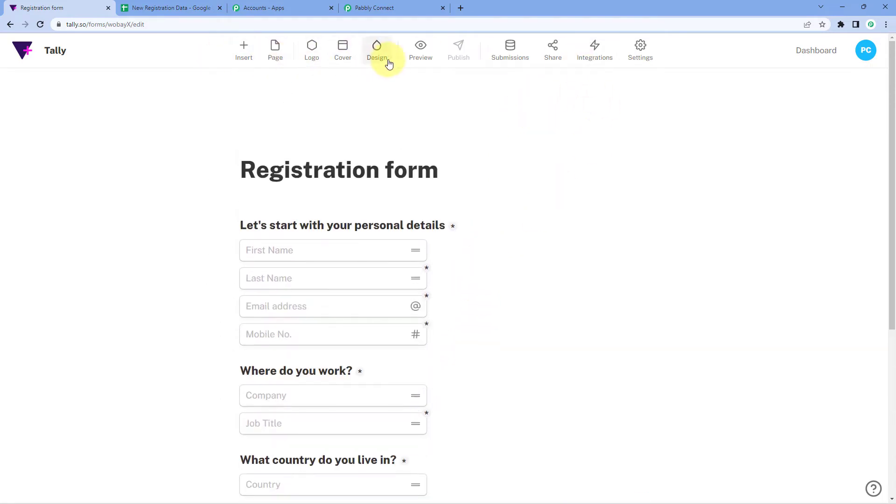
left_click(608, 50)
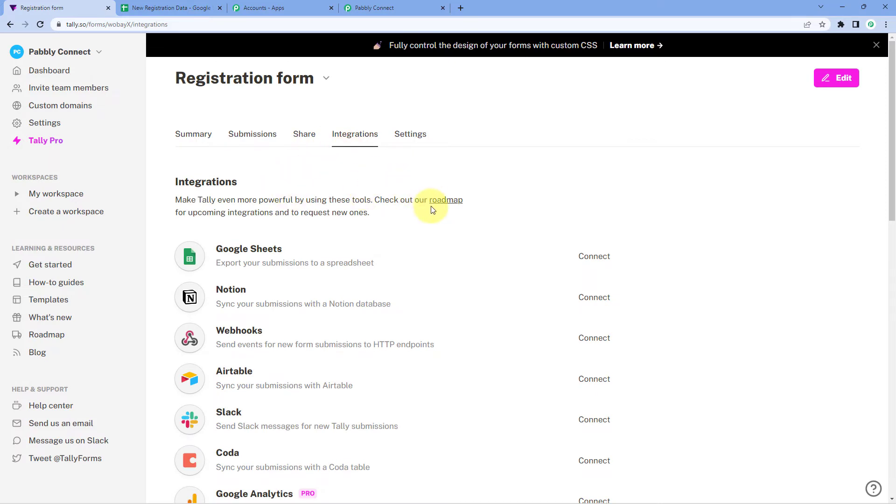
scroll(431, 206, "down", 3)
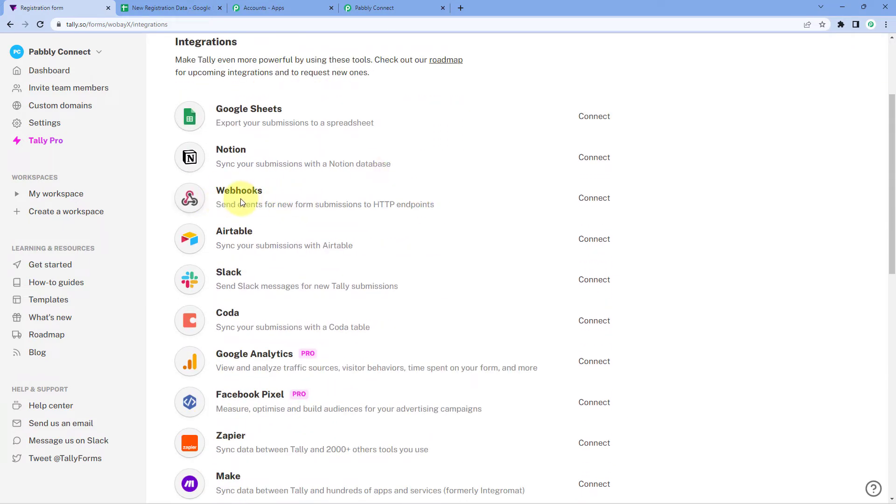
left_click(594, 200)
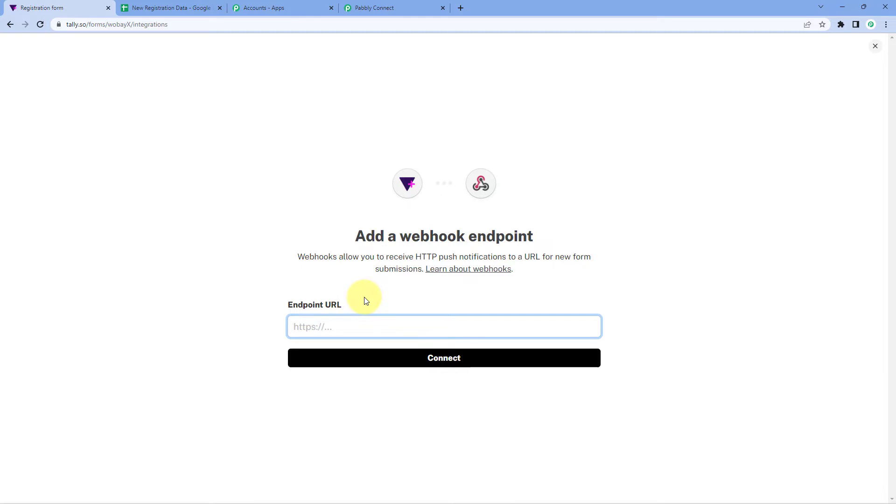
Step: Paste the Pabbly webhook URL as the Endpoint URL and connect it
right_click(313, 327)
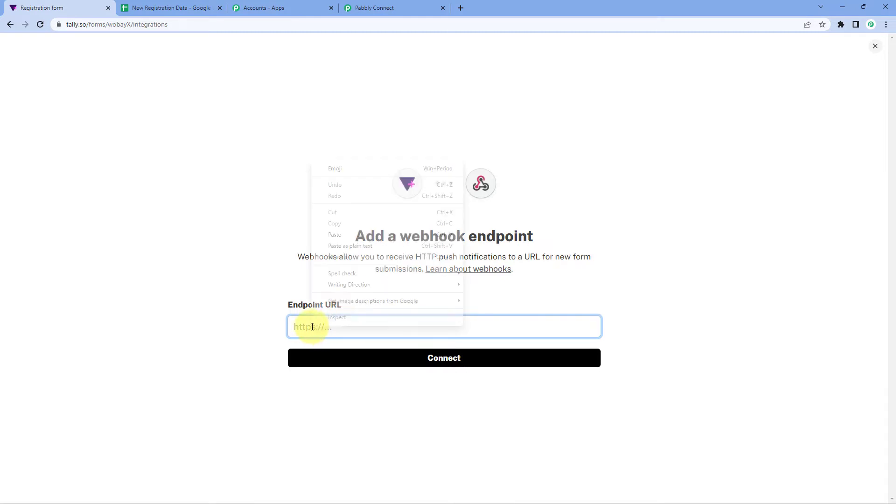
left_click(348, 234)
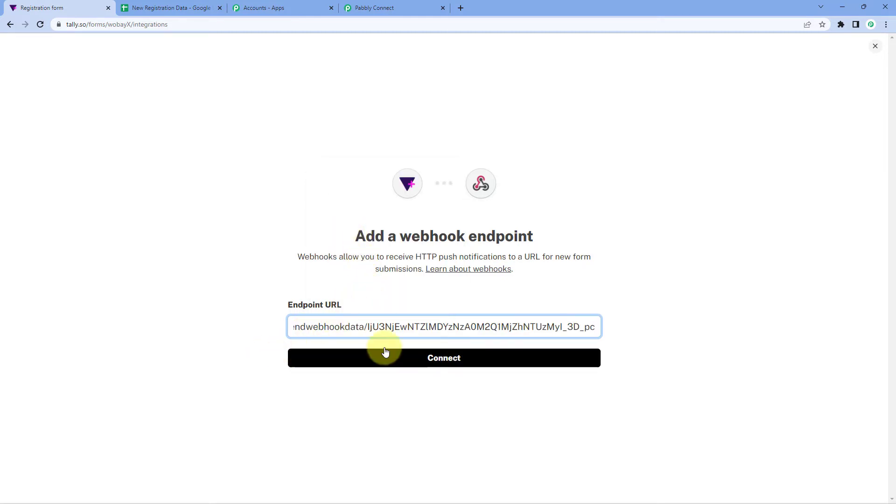
left_click(394, 363)
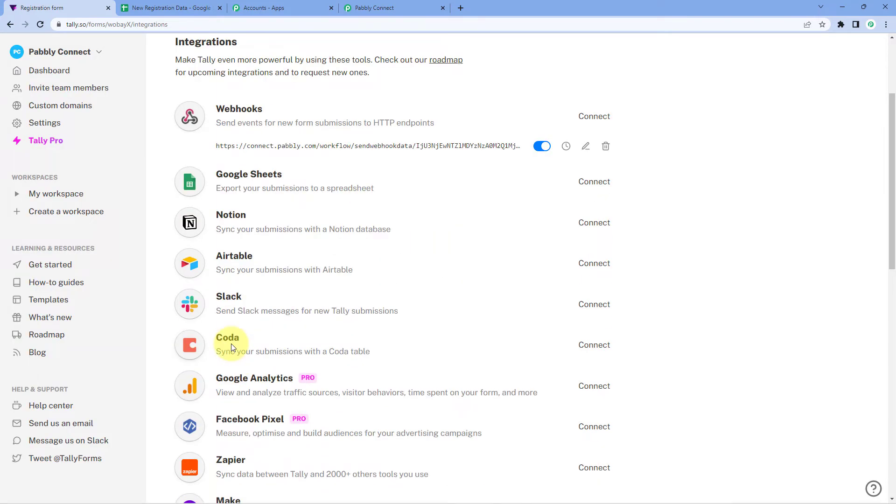
scroll(231, 347, "up", 3)
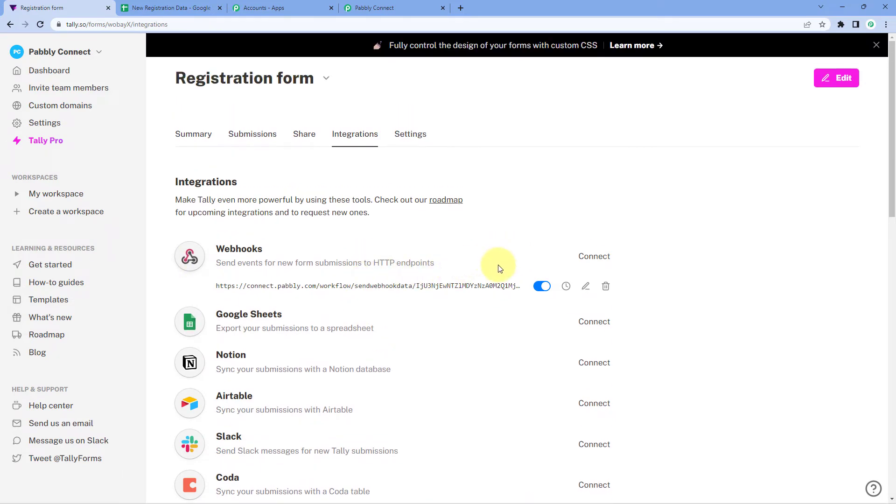
left_click(416, 7)
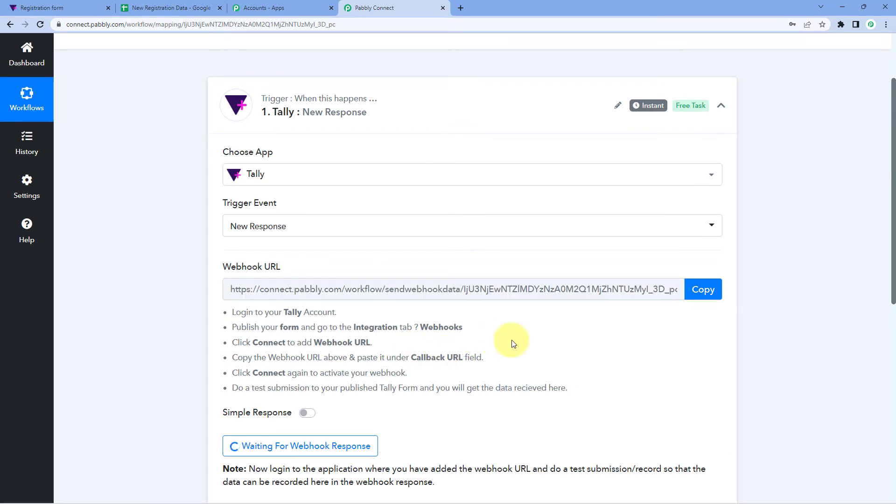
left_click(44, 8)
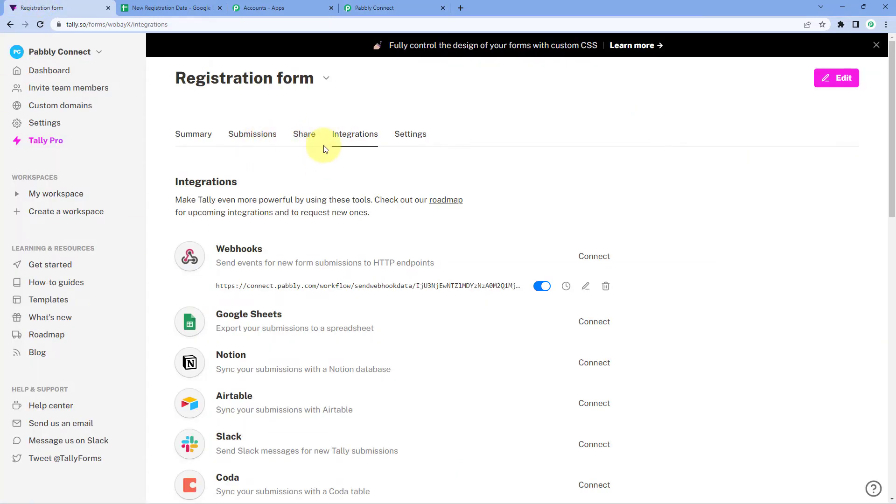
left_click(304, 135)
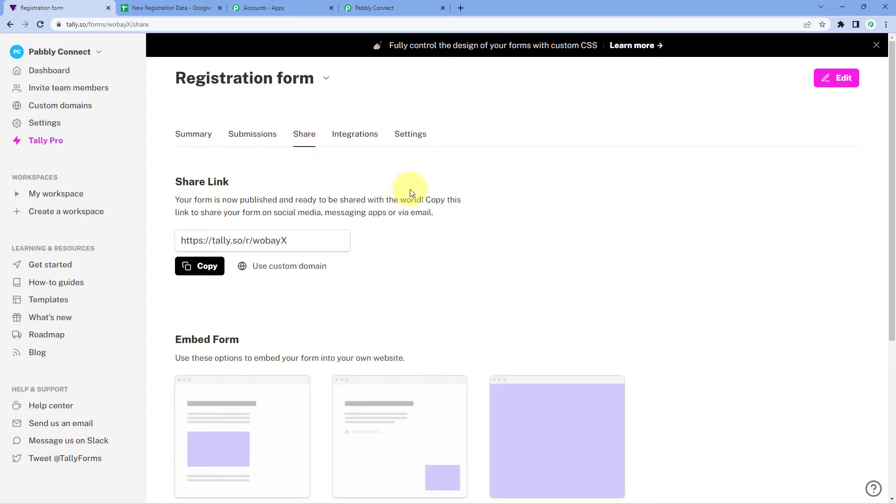
left_click(402, 5)
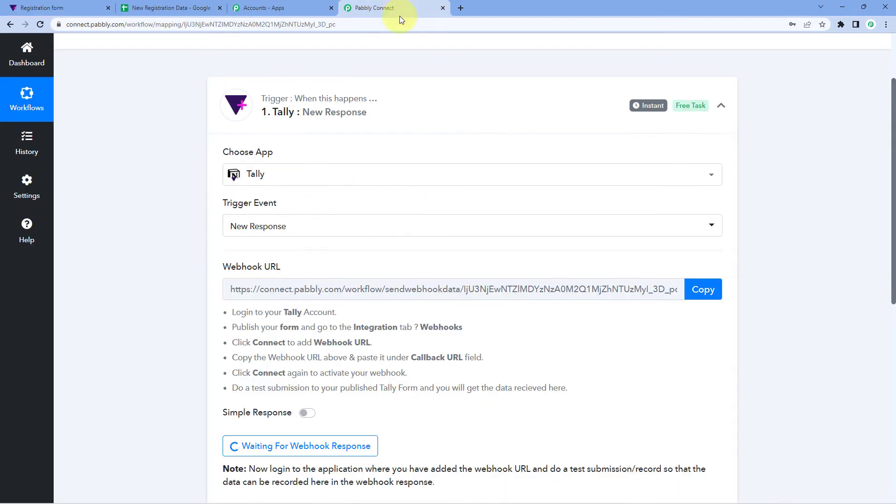
scroll(322, 310, "down", 2)
left_click(57, 9)
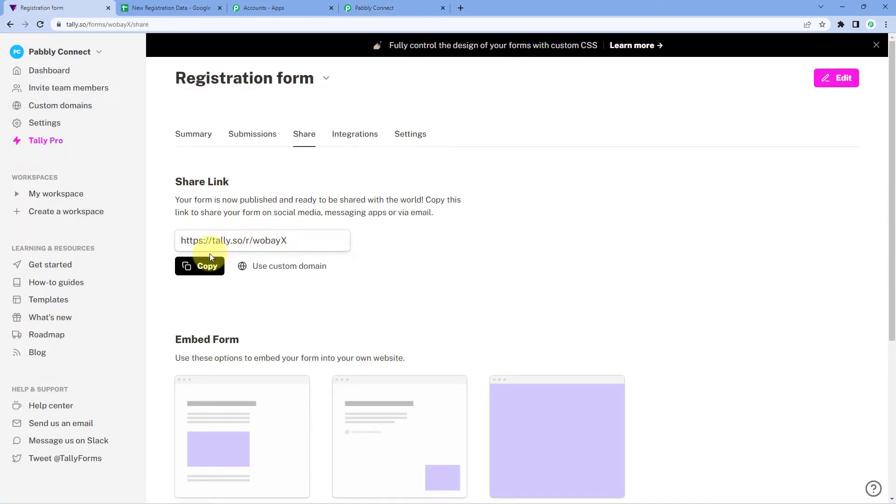
left_click(206, 268)
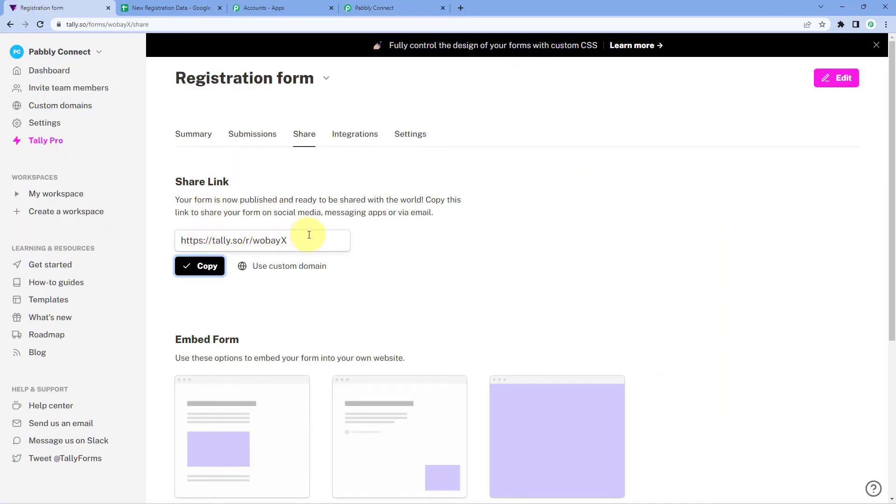
left_click(462, 7)
key("ctrl+v")
key("Return")
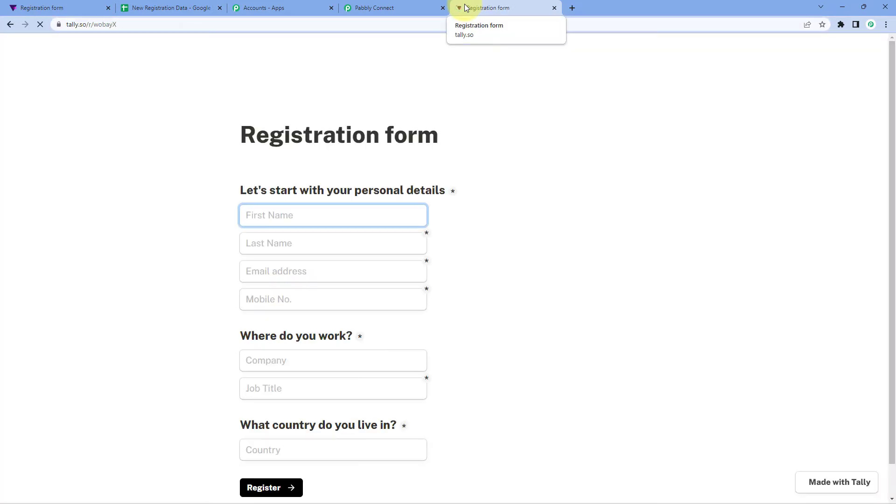
scroll(434, 142, "down", 1)
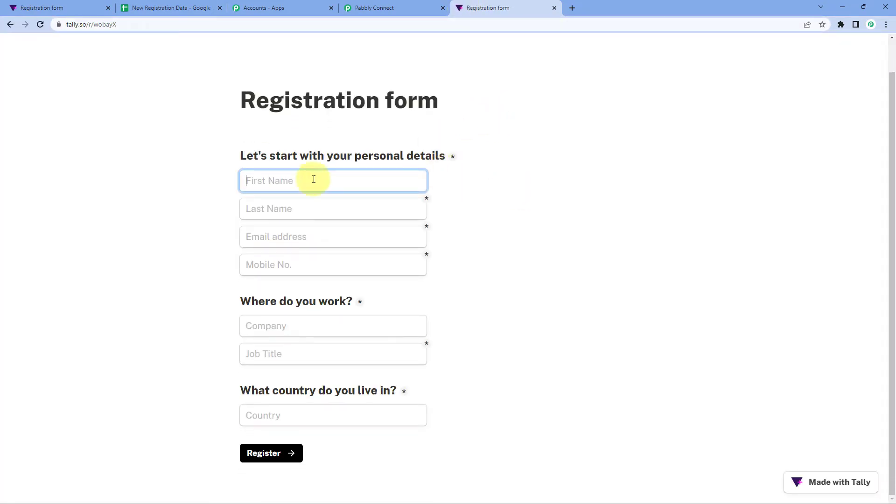
Step: Enter the test registrant's first name, last name, email address and mobile number
type("Dummy")
key("Tab")
type("Nam")
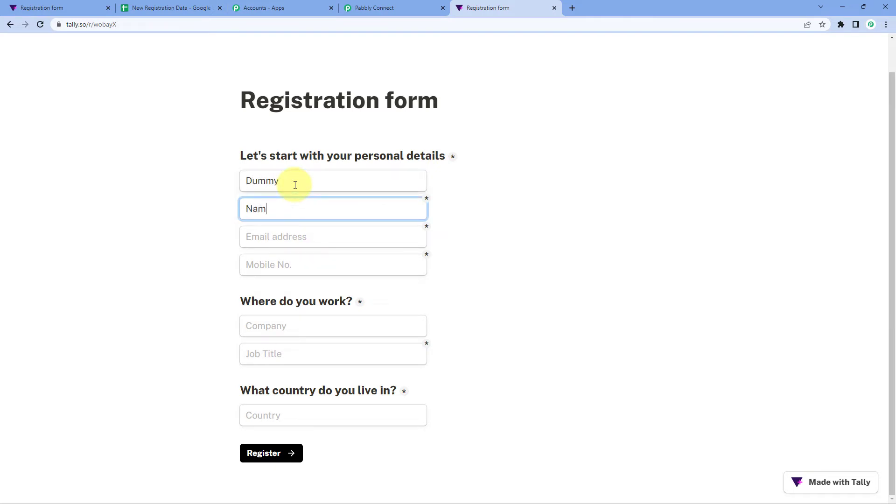
key("Tab")
type("de")
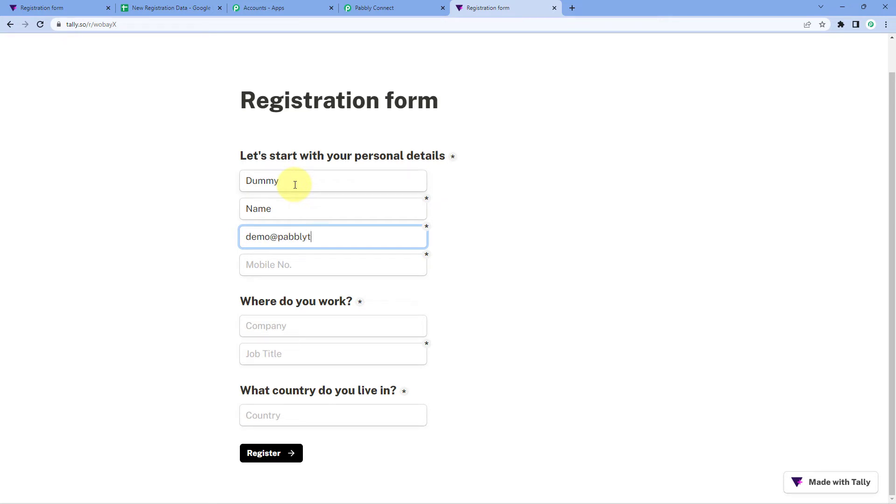
key("Tab")
type("1")
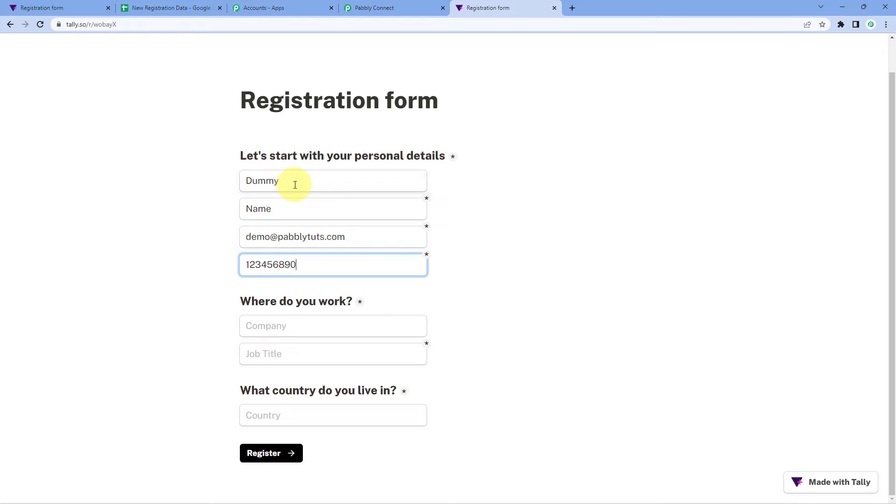
Step: Enter company Pabbly, job title Developer and country INDIA, then submit the registration
left_click(297, 325)
type("pabbly")
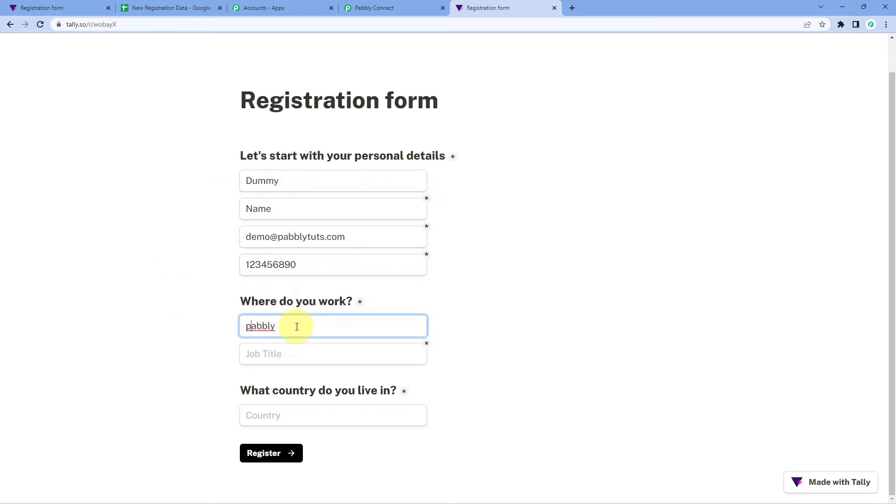
key("BackSpace")
type("Pabbly")
key("Tab")
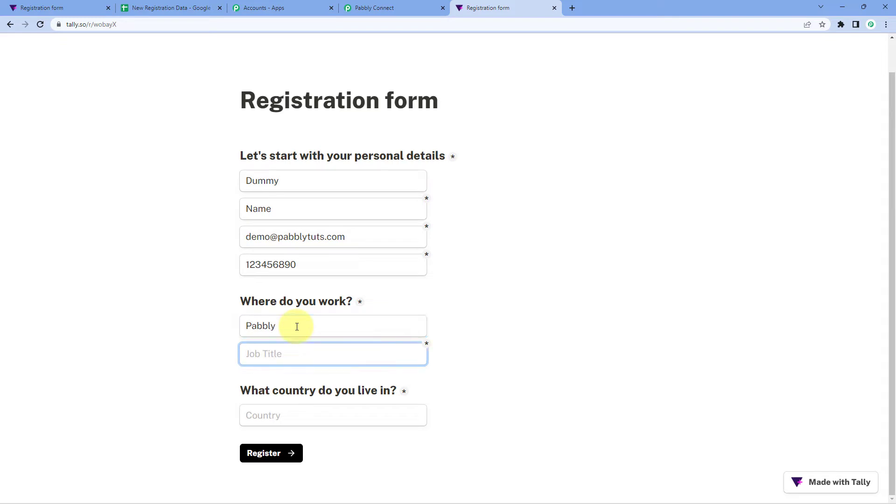
type("Developer")
key("Tab")
type("IN")
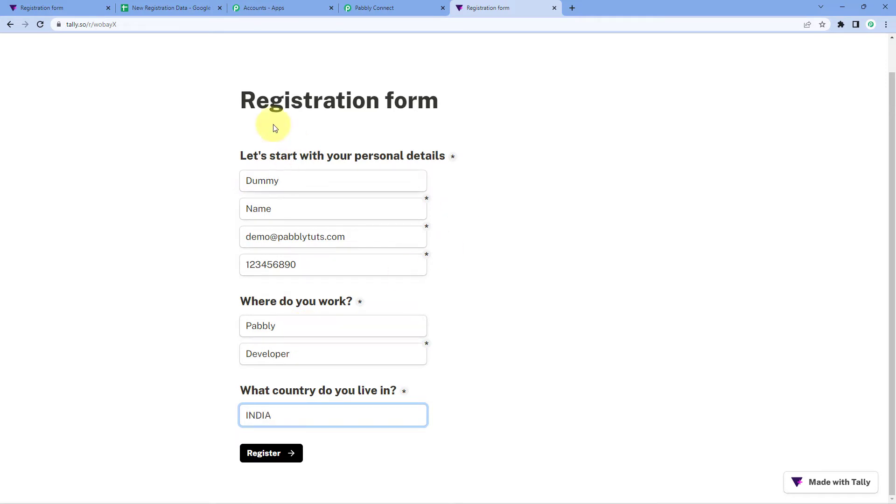
left_click(191, 311)
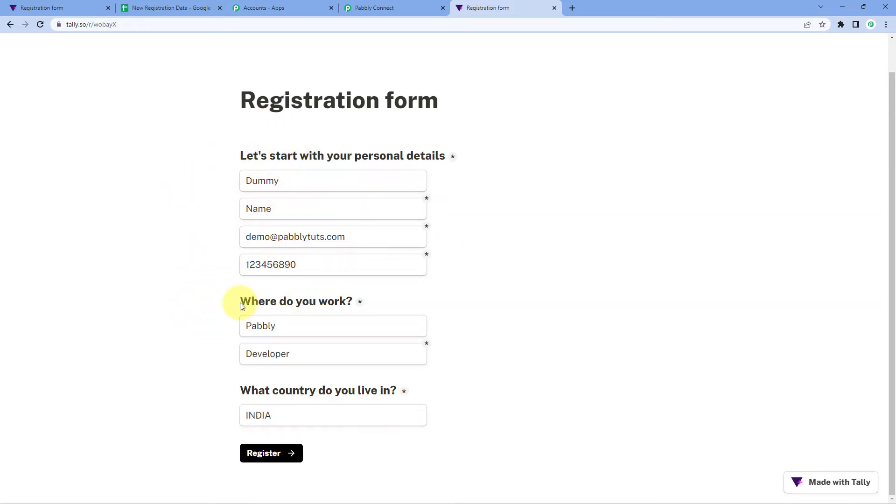
left_click(272, 456)
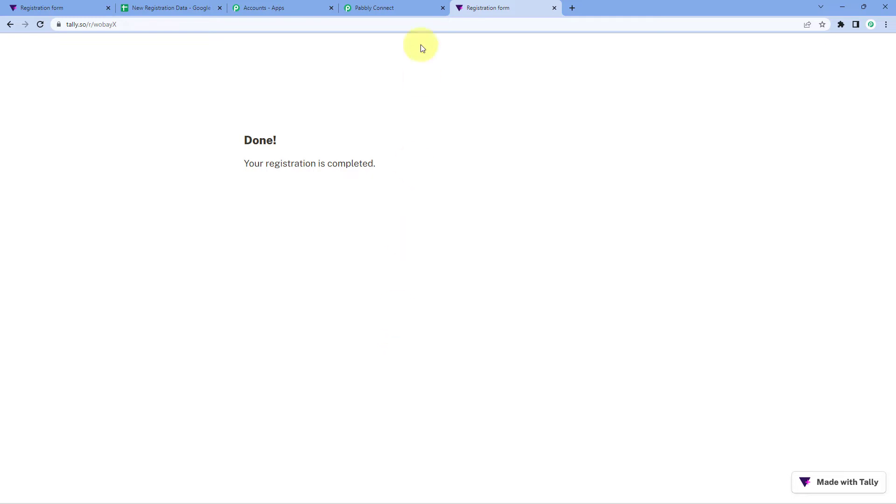
left_click(393, 8)
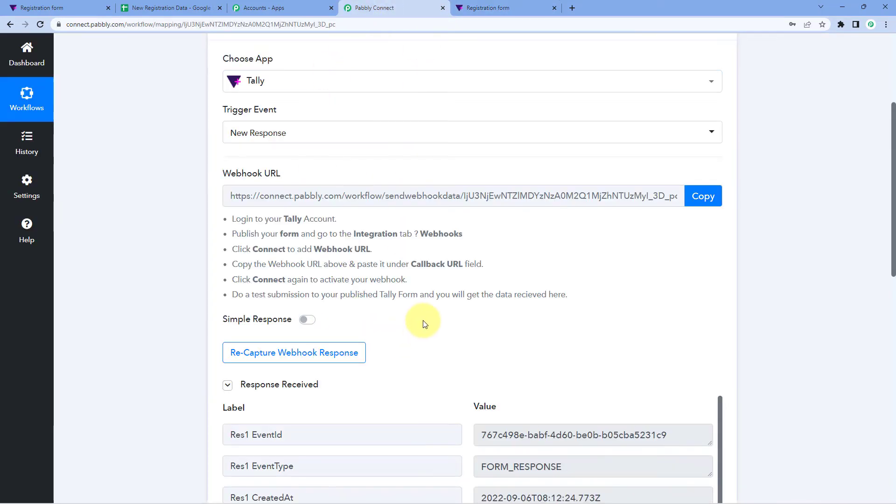
Step: Scroll to Response Received and check the captured name, email and mobile number values
scroll(415, 320, "down", 4)
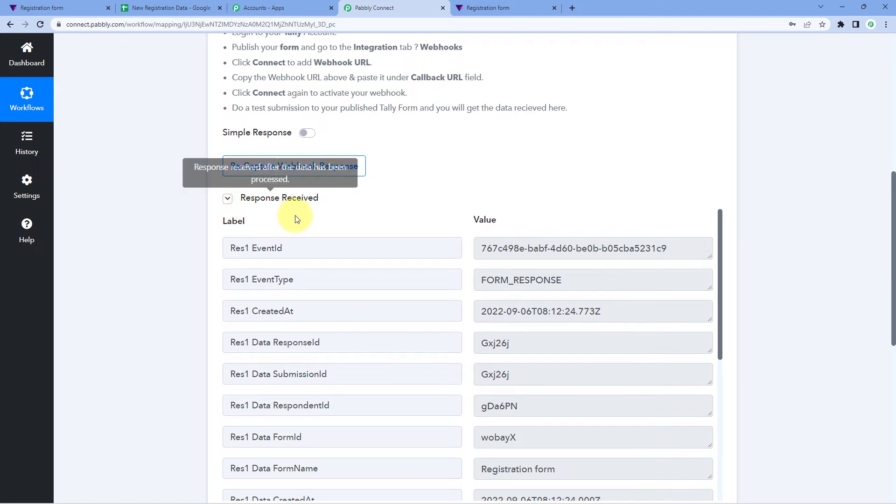
scroll(412, 212, "down", 2)
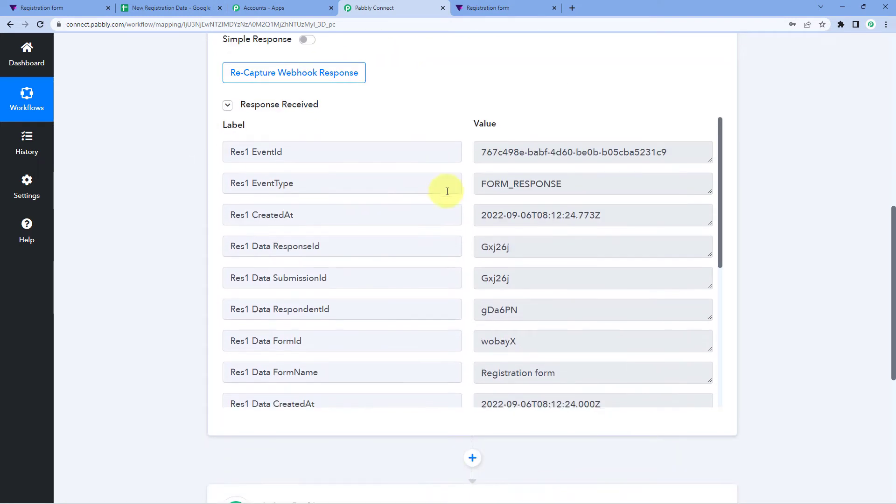
scroll(458, 220, "down", 3)
scroll(468, 226, "down", 3)
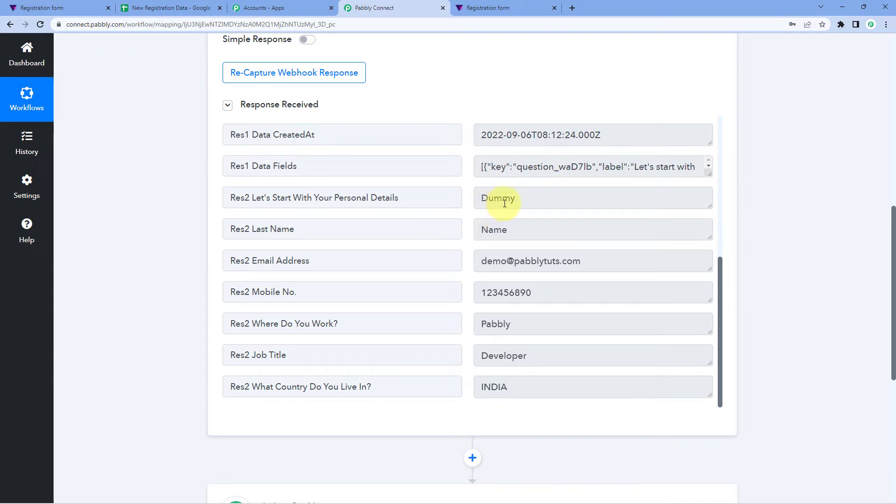
left_click_drag(521, 199, 468, 210)
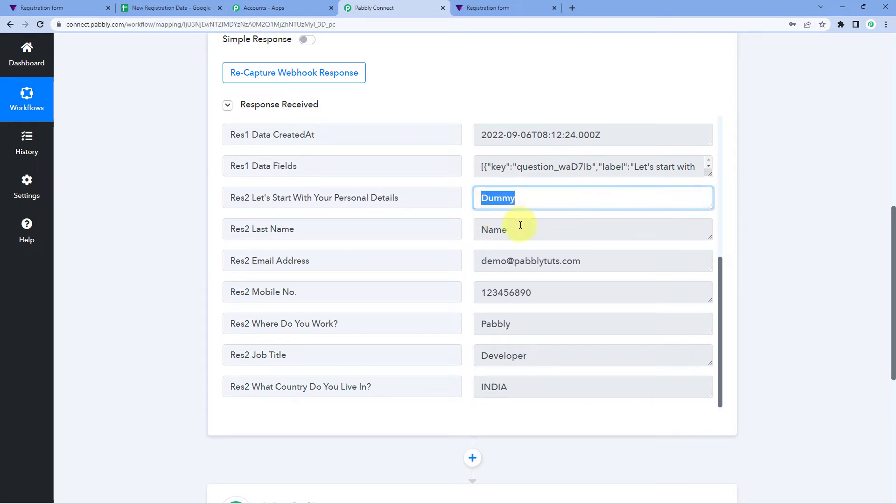
left_click_drag(520, 229, 456, 230)
left_click_drag(604, 260, 434, 273)
left_click_drag(531, 292, 450, 294)
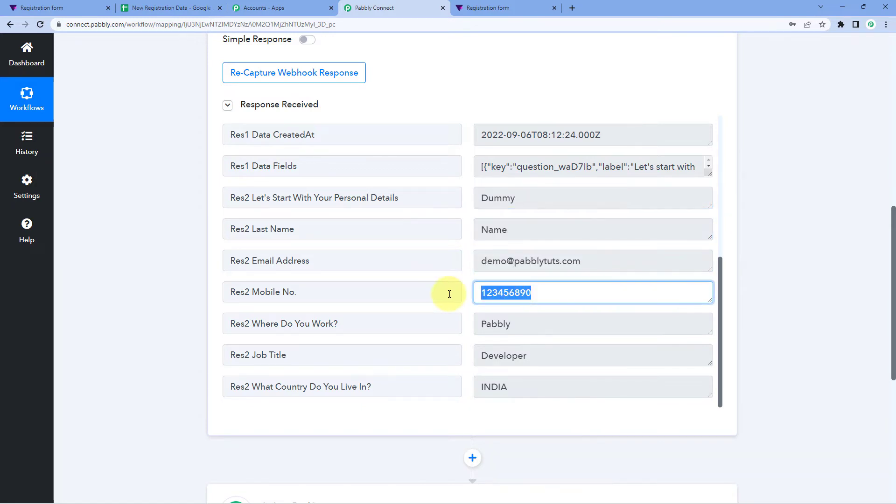
Step: Check the captured company Pabbly, job title Developer and country INDIA
left_click_drag(520, 324, 442, 323)
left_click_drag(538, 357, 416, 356)
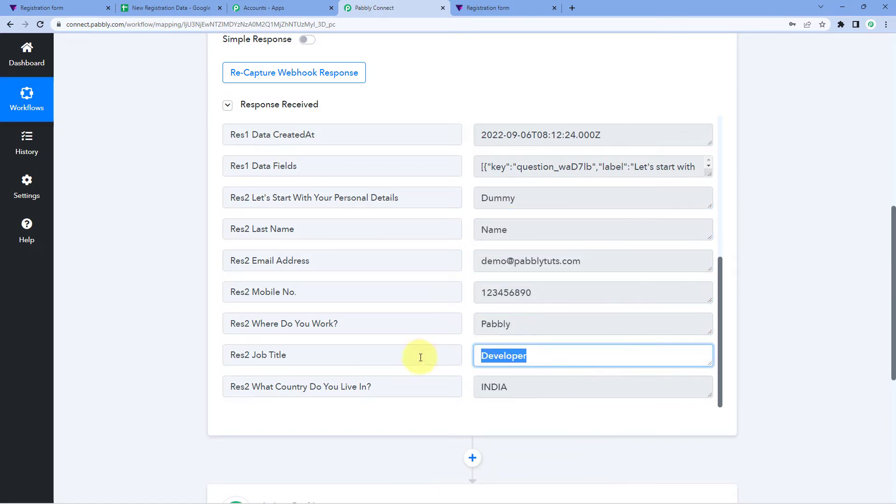
left_click_drag(516, 386, 472, 280)
left_click(463, 267)
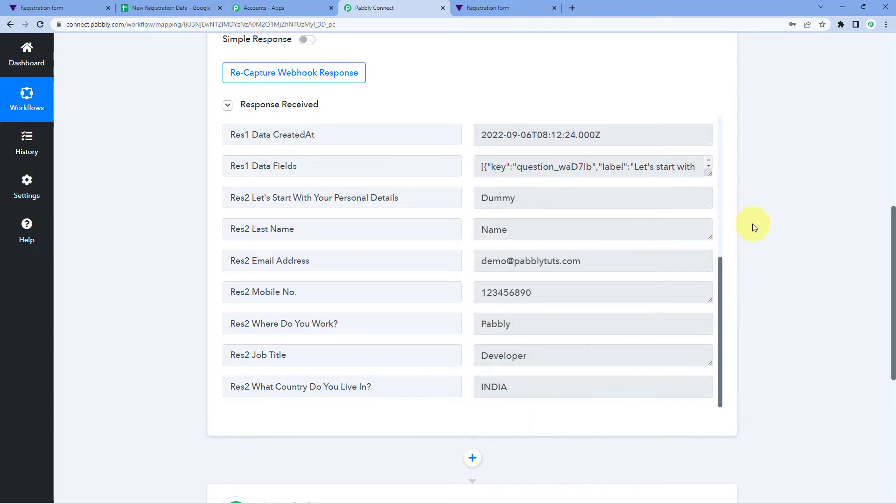
scroll(755, 226, "down", 5)
scroll(536, 166, "down", 2)
Step: Set step 2 to Google Sheets with the Add New Row event and begin connecting an account
left_click(532, 178)
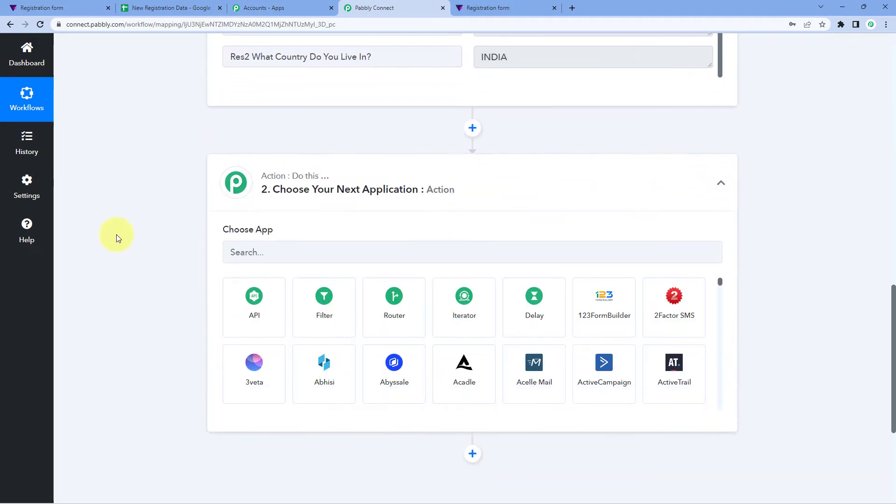
left_click(265, 204)
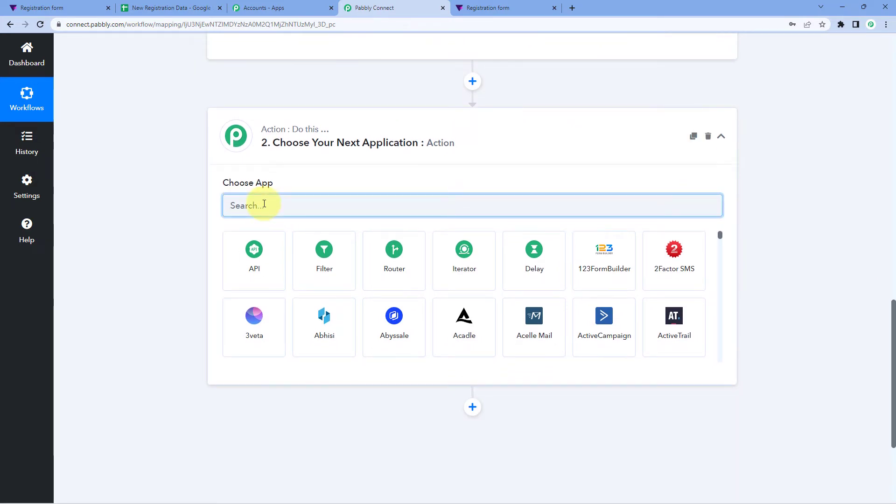
type("G")
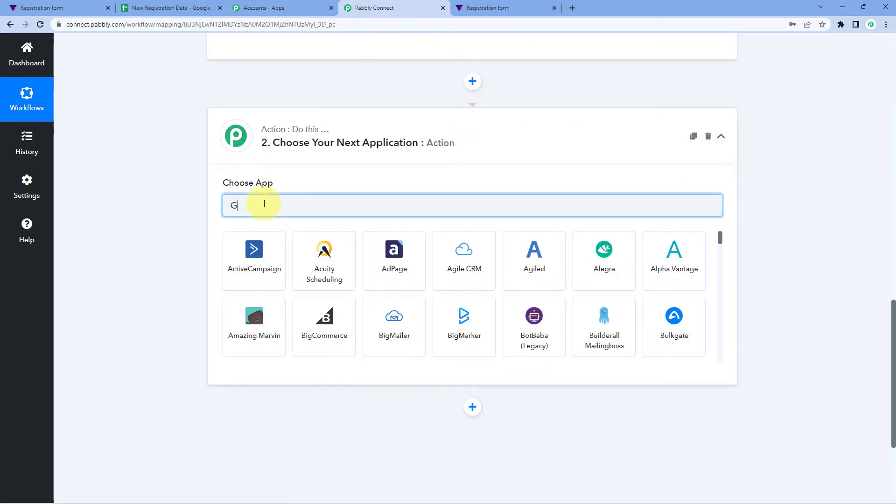
type("oogle Sheets")
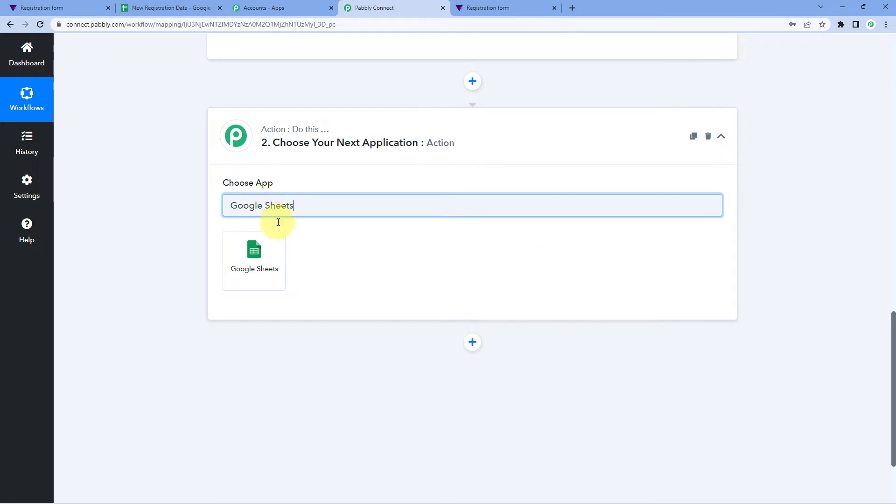
left_click(276, 241)
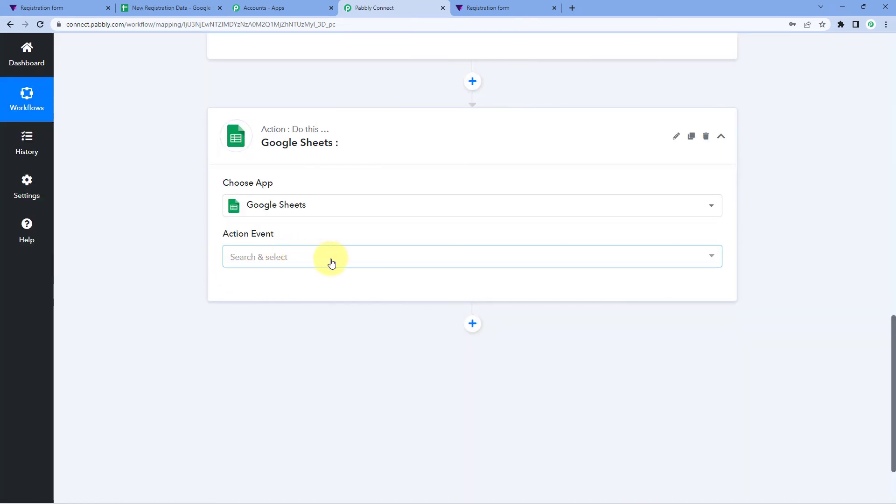
left_click(332, 264)
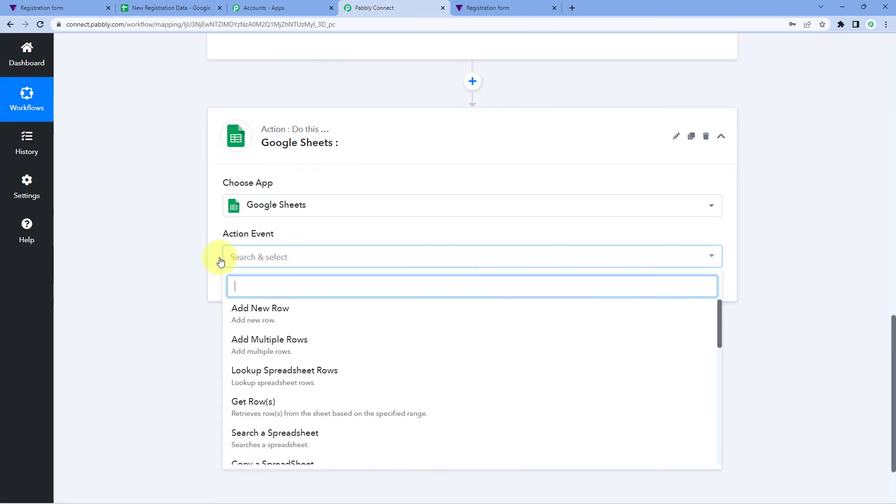
scroll(186, 257, "down", 1)
left_click(288, 277)
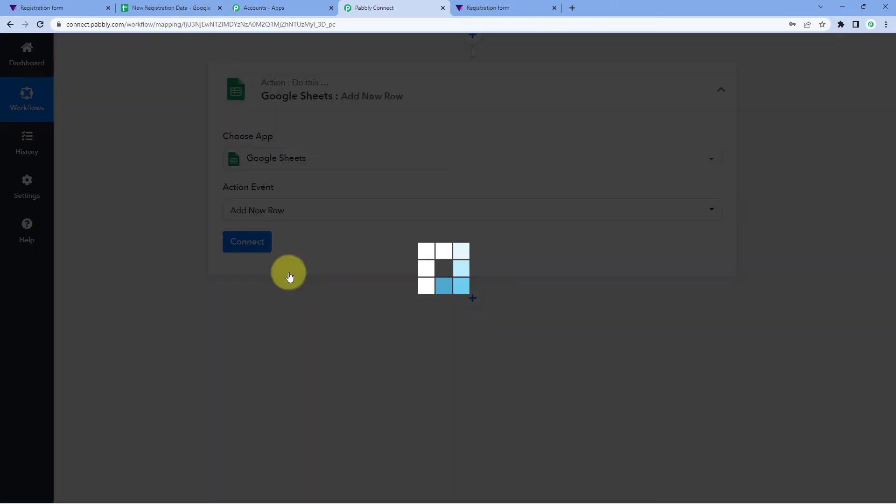
left_click(261, 247)
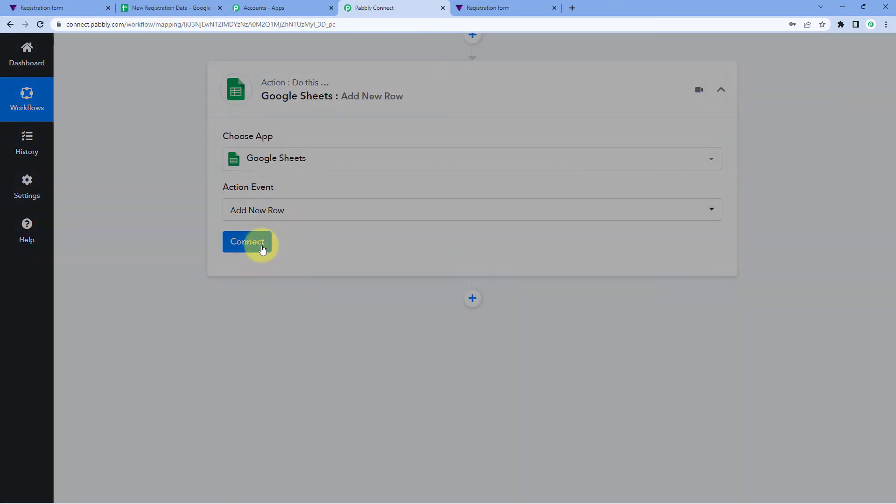
Step: Add a new Google Sheets connection, signing in with the Google account and granting Pabbly Connect access
left_click(414, 155)
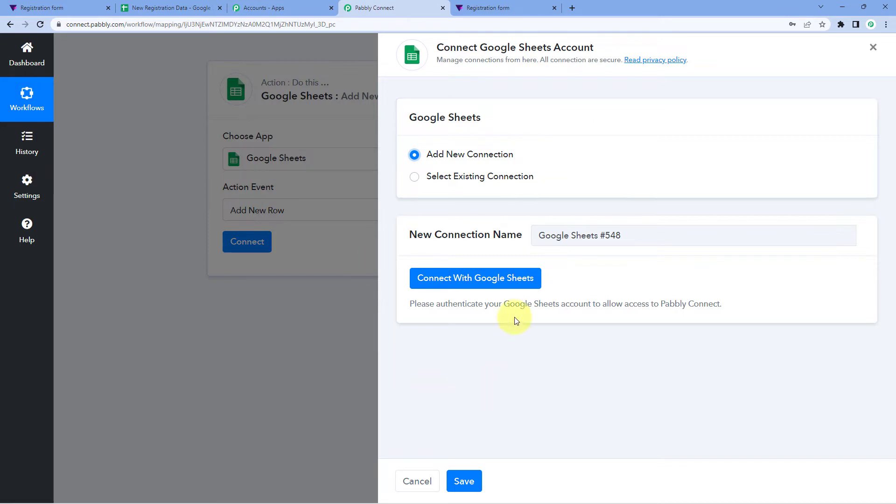
left_click(468, 282)
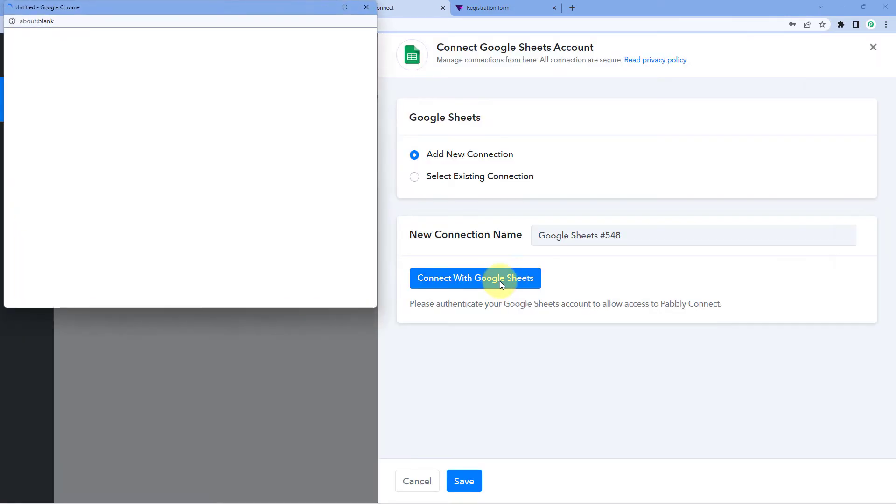
left_click(205, 184)
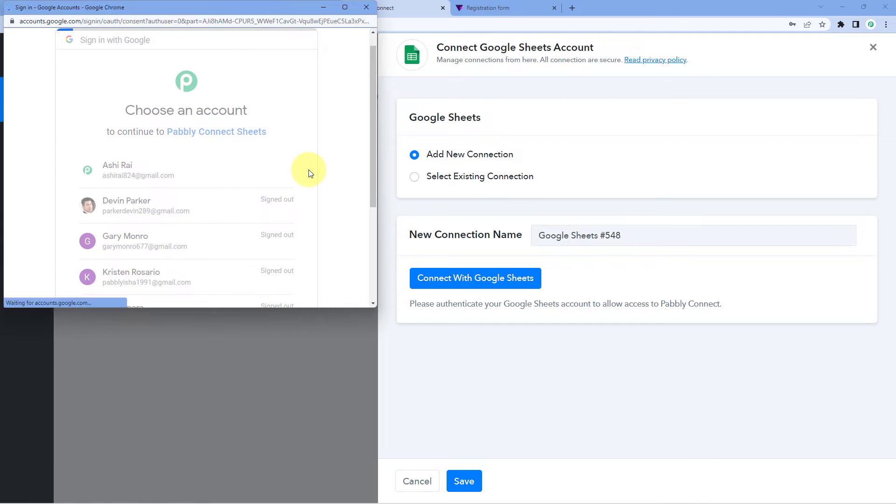
scroll(310, 177, "down", 5)
left_click(274, 228)
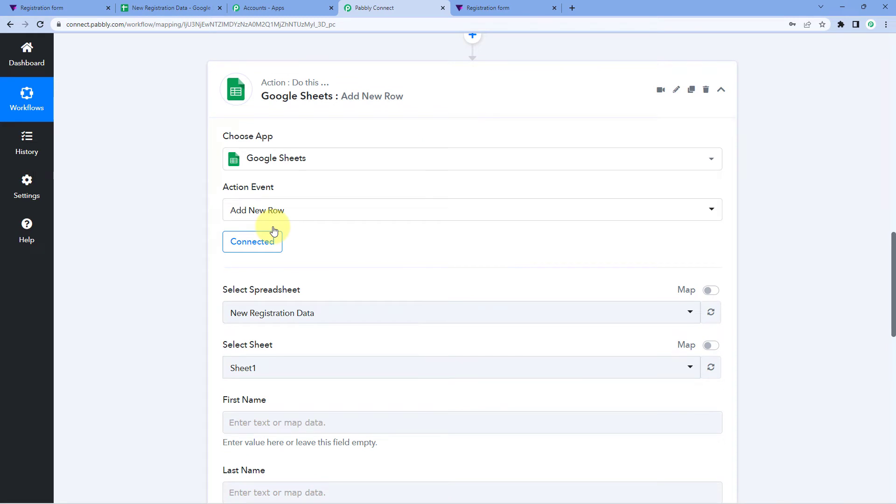
Step: Select New Registration Data as the spreadsheet, after confirming it in the Google Sheets tab
scroll(282, 224, "down", 1)
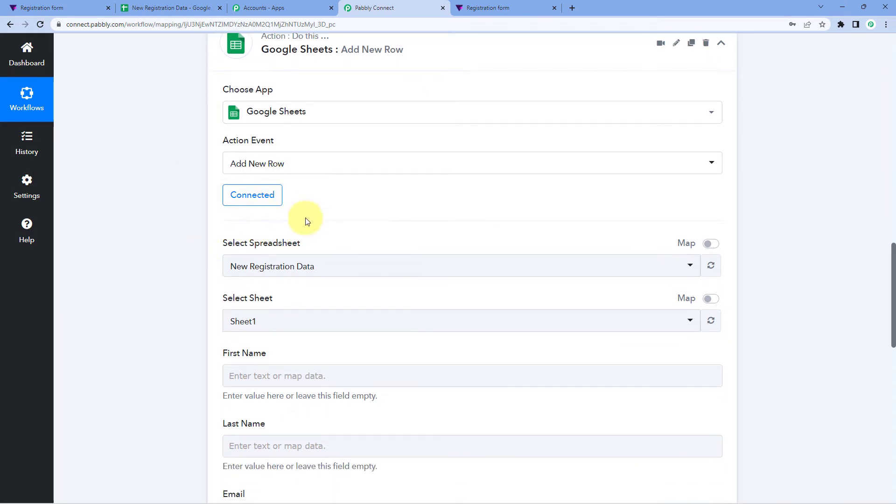
scroll(387, 220, "down", 1)
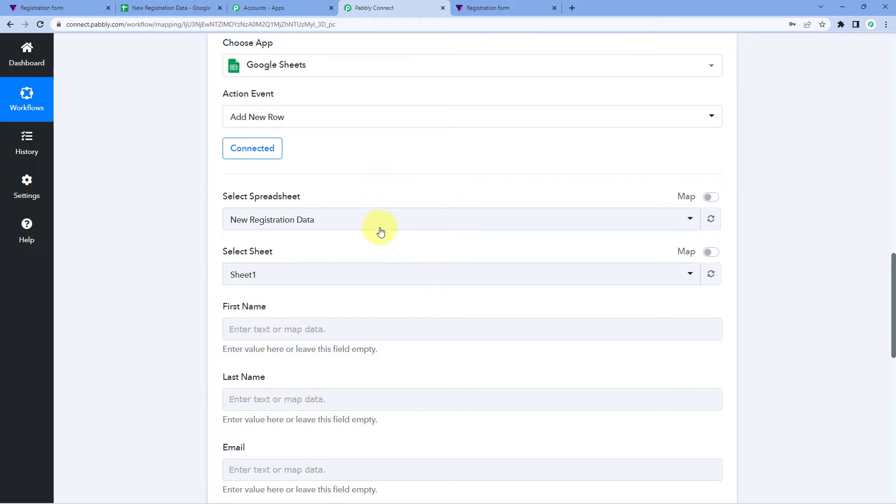
left_click(341, 226)
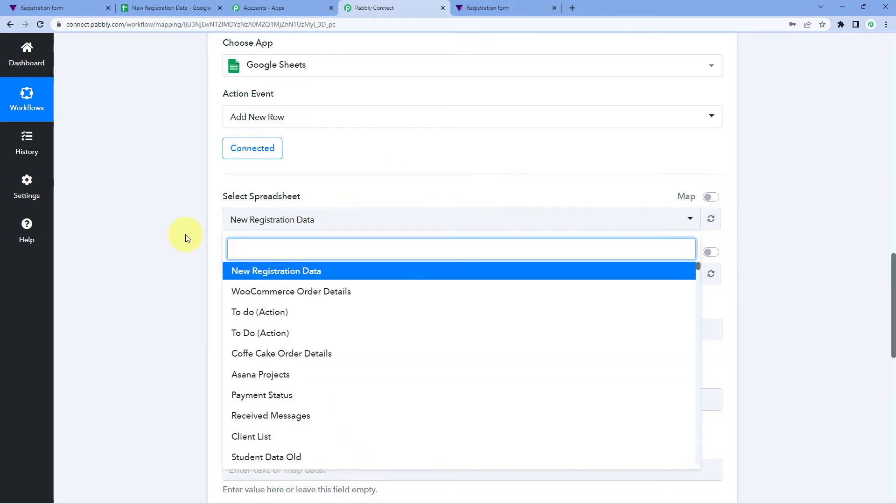
scroll(184, 235, "down", 2)
scroll(356, 190, "down", 2)
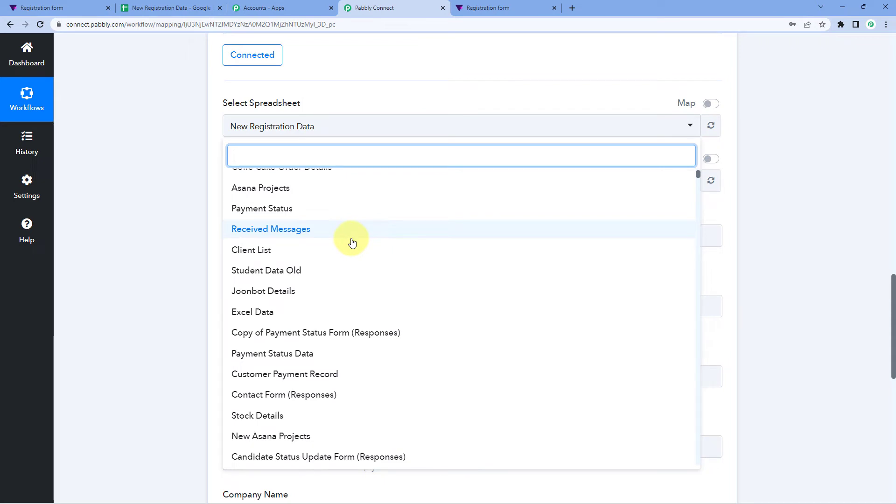
scroll(352, 242, "up", 2)
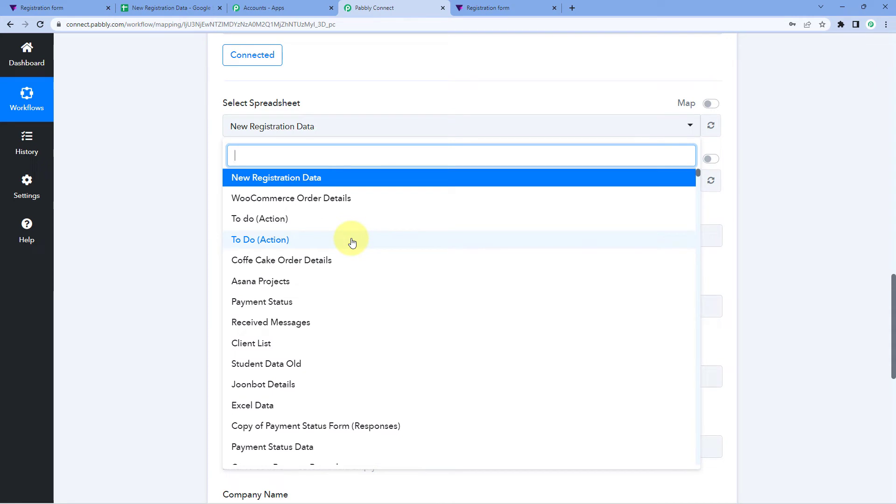
left_click(187, 8)
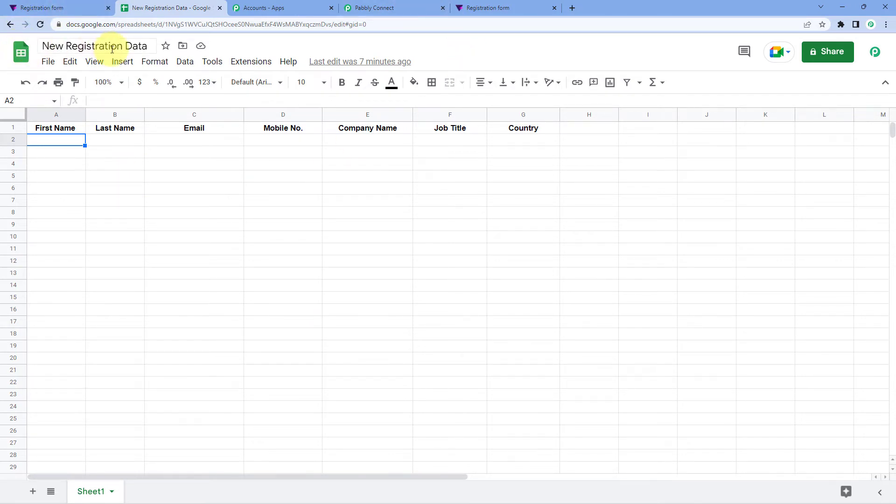
left_click(399, 7)
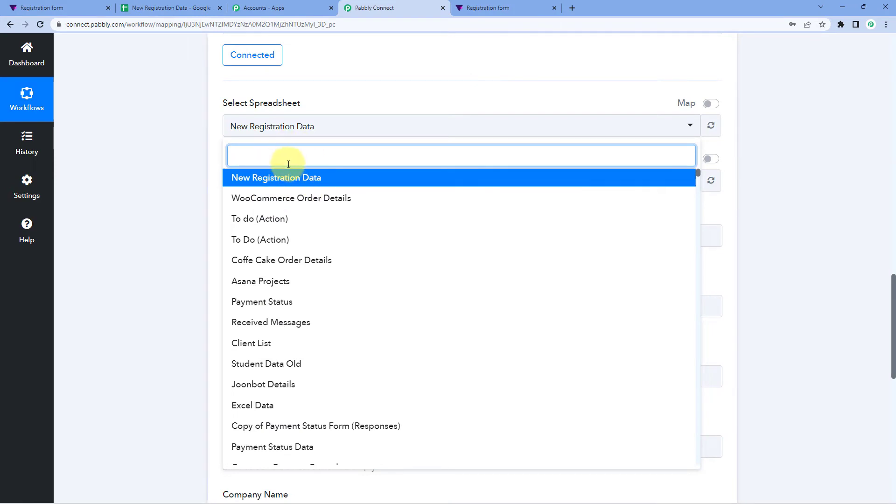
left_click(287, 177)
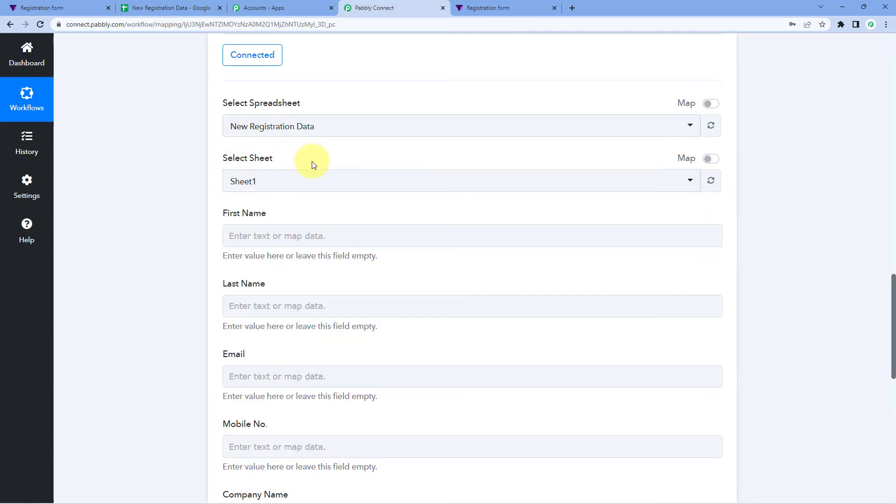
Step: Choose Sheet1 as the target sheet of New Registration Data
left_click(173, 8)
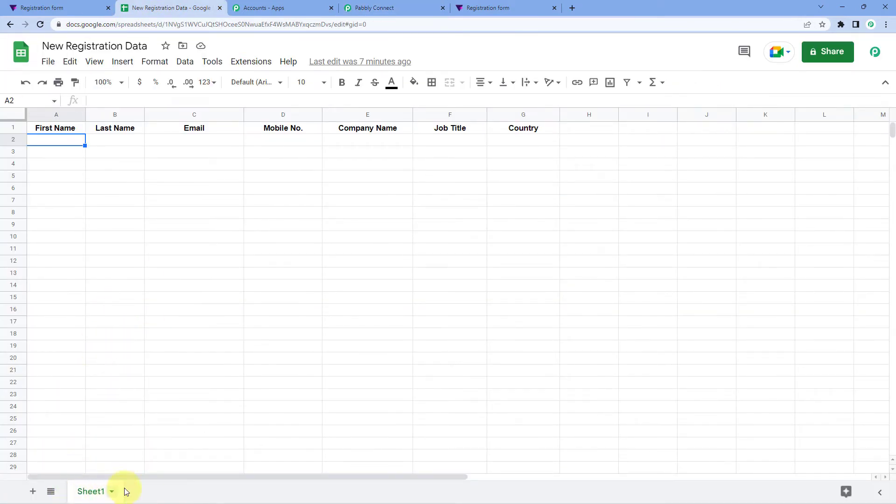
left_click(391, 8)
left_click(317, 181)
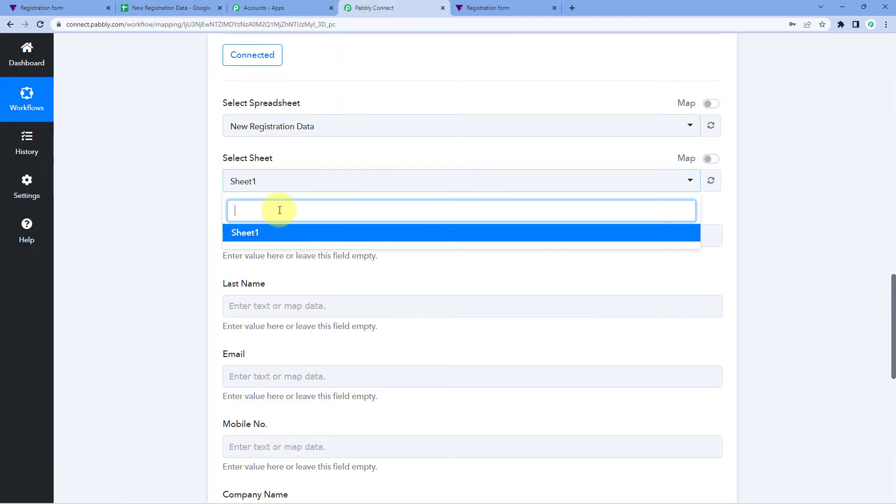
left_click(274, 235)
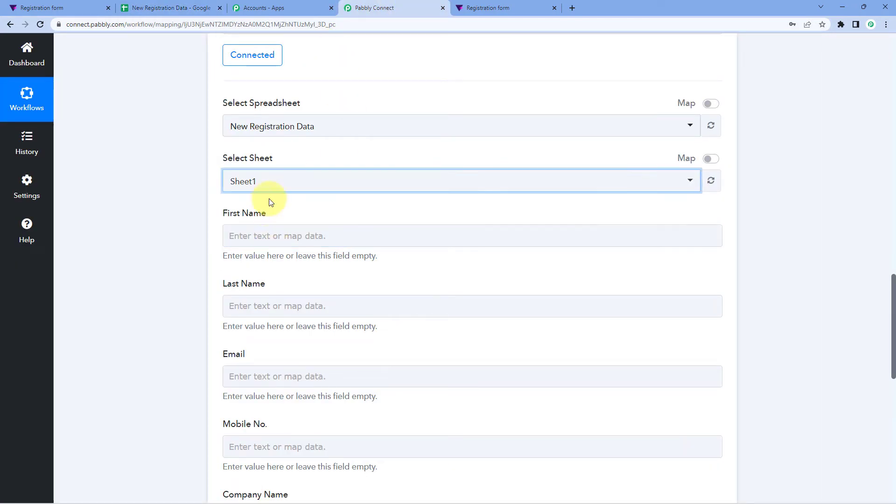
Step: Compare the listed fields, First Name through Country, with the spreadsheet's column headers
scroll(303, 187, "down", 2)
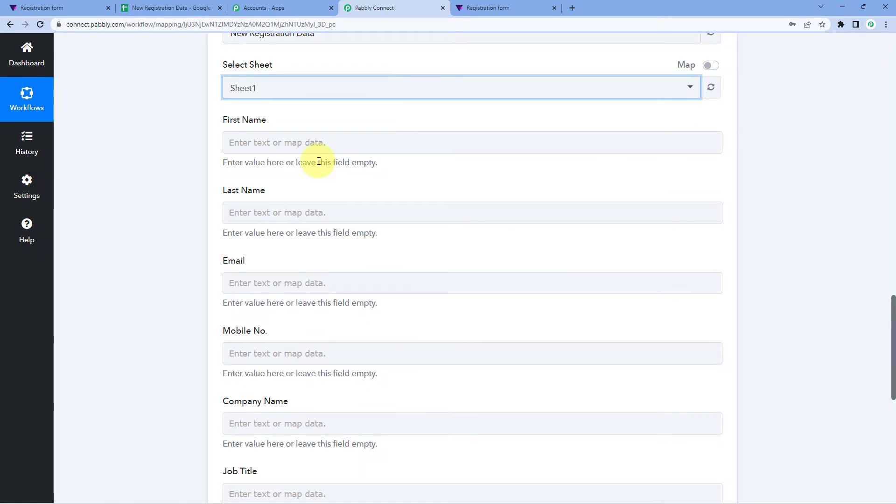
scroll(320, 160, "down", 1)
left_click(204, 5)
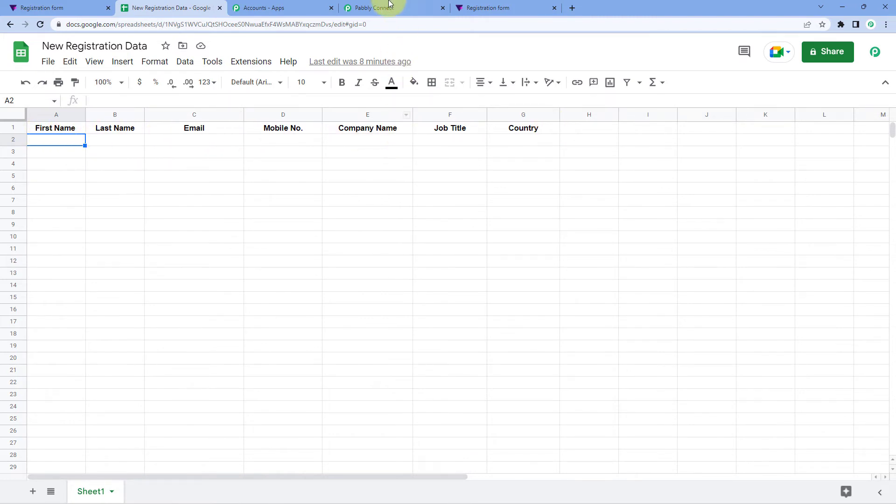
left_click(376, 7)
scroll(217, 144, "down", 2)
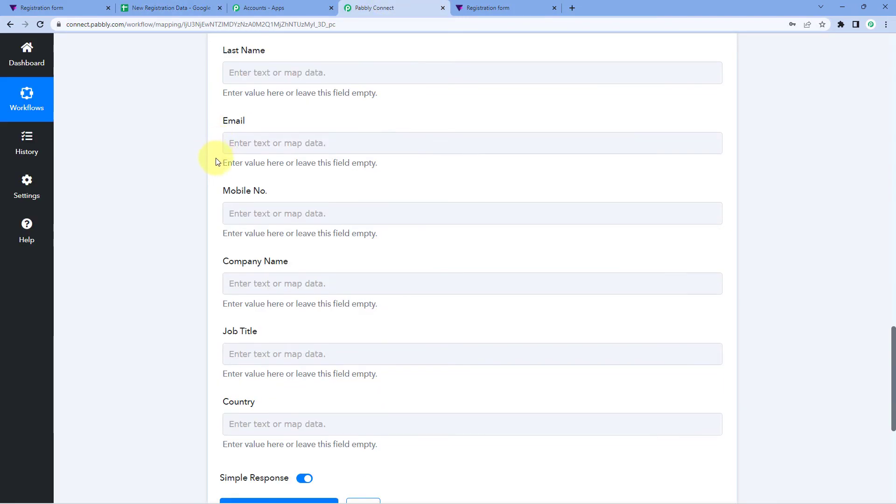
scroll(217, 200, "up", 3)
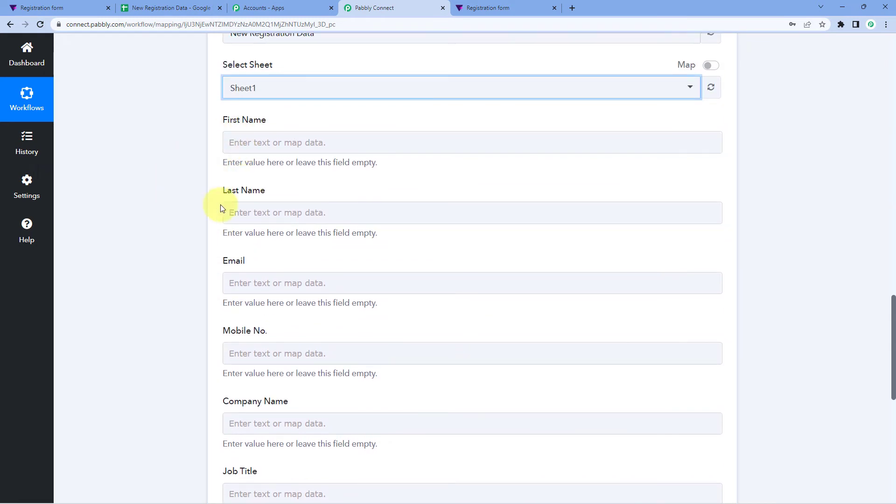
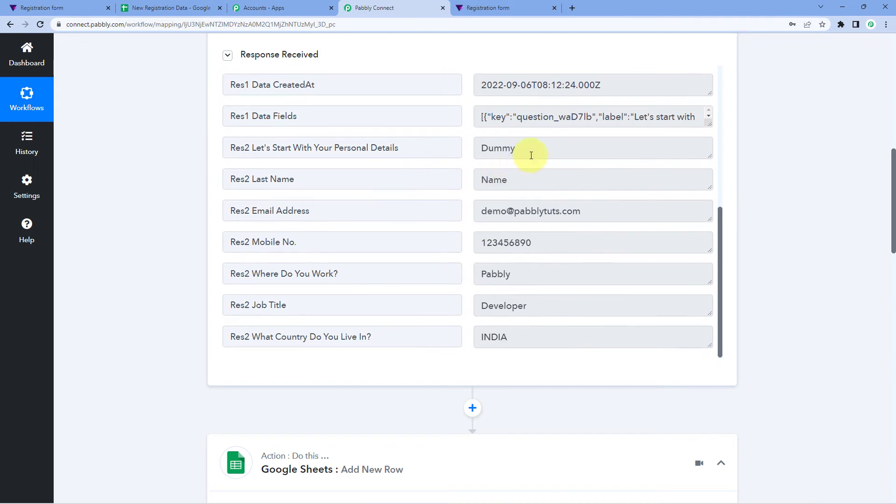
scroll(525, 171, "down", 2)
scroll(514, 94, "up", 1)
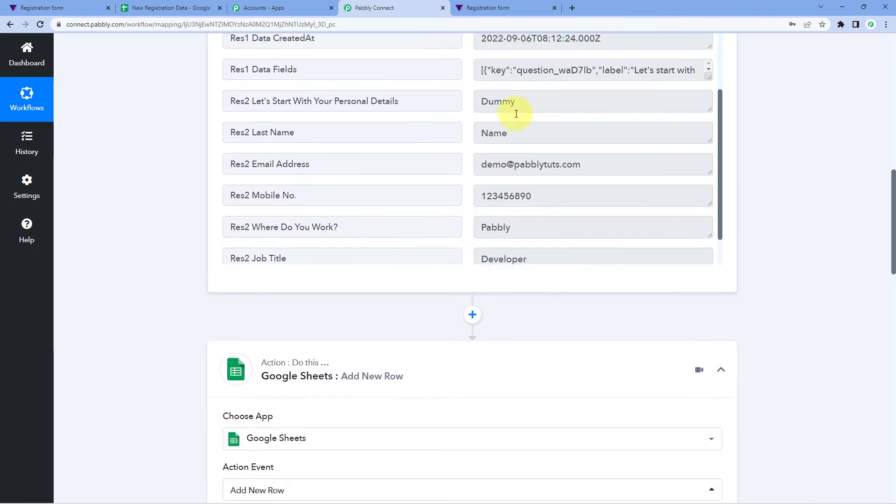
scroll(504, 128, "down", 1)
double_click(518, 55)
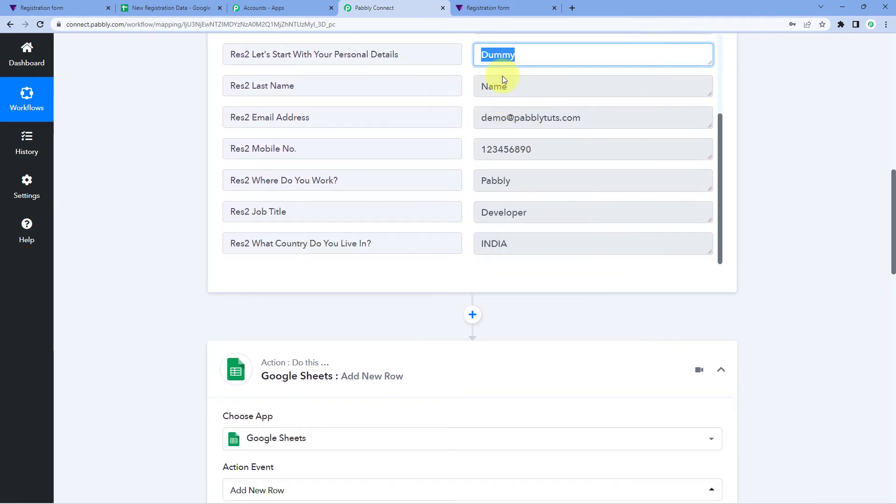
scroll(106, 228, "down", 10)
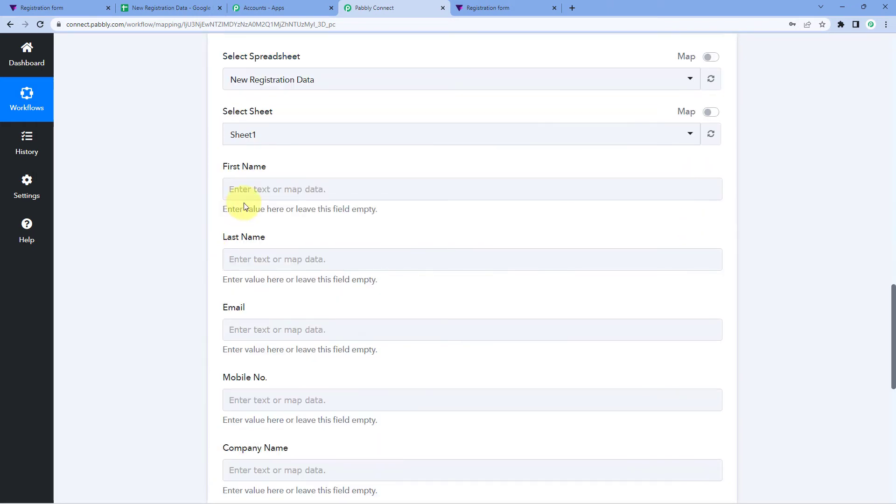
scroll(228, 205, "down", 1)
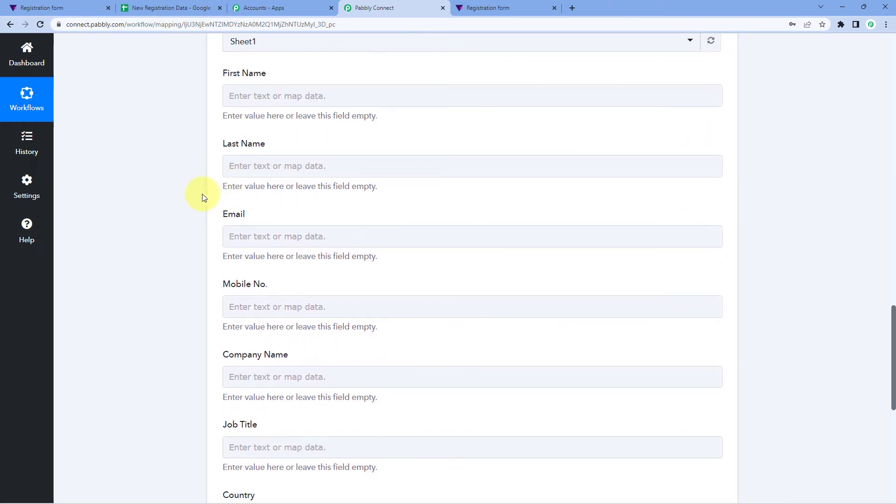
scroll(202, 195, "up", 1)
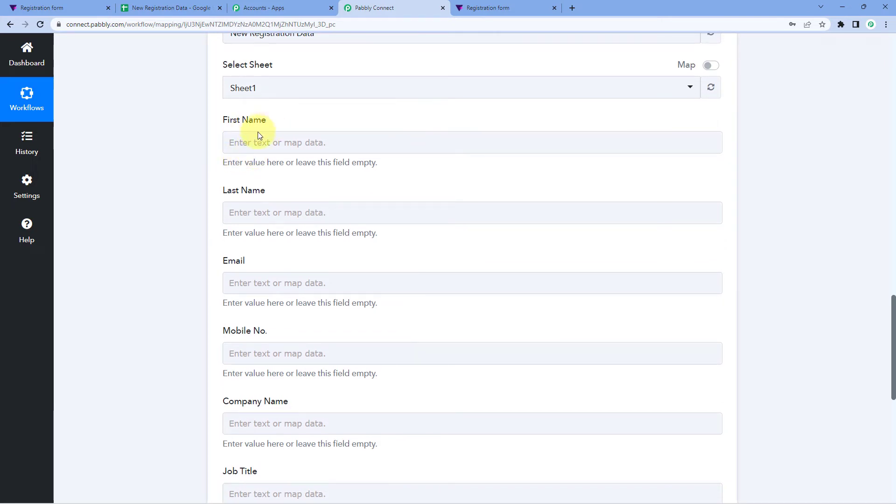
left_click(257, 137)
scroll(433, 190, "up", 15)
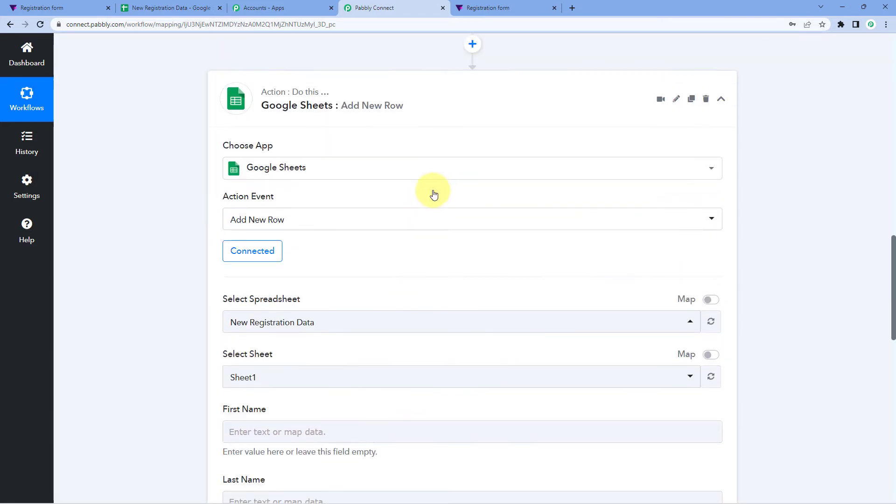
double_click(499, 148)
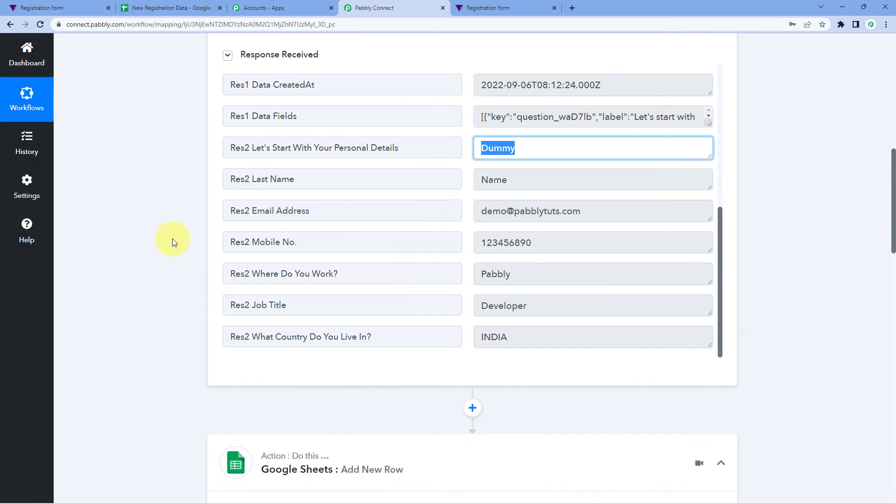
scroll(172, 239, "down", 14)
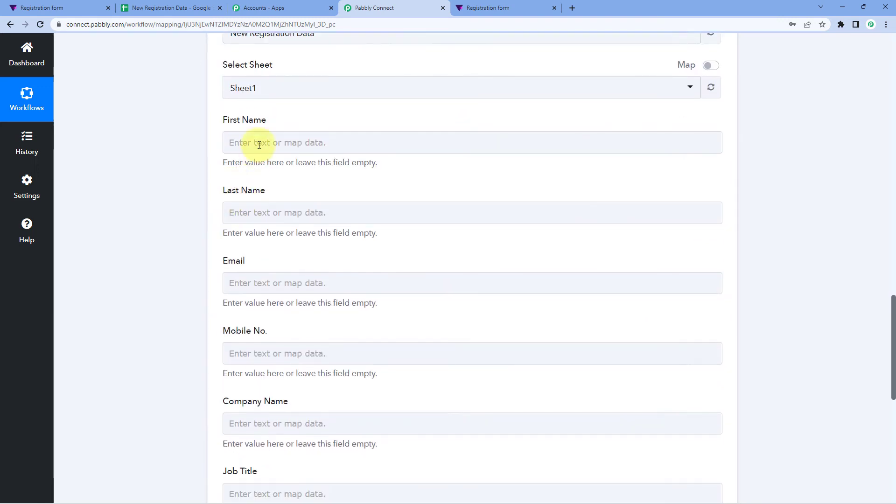
Step: Map the Tally personal-details answer into the First Name field
left_click(260, 141)
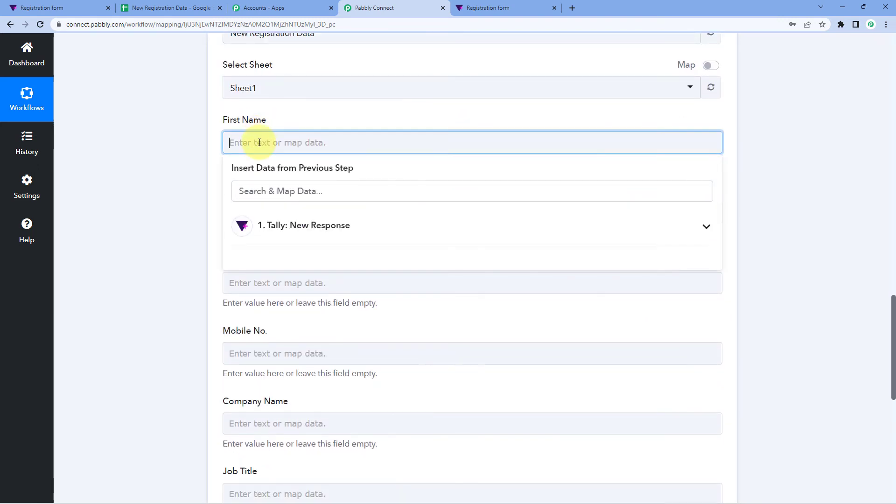
left_click(336, 233)
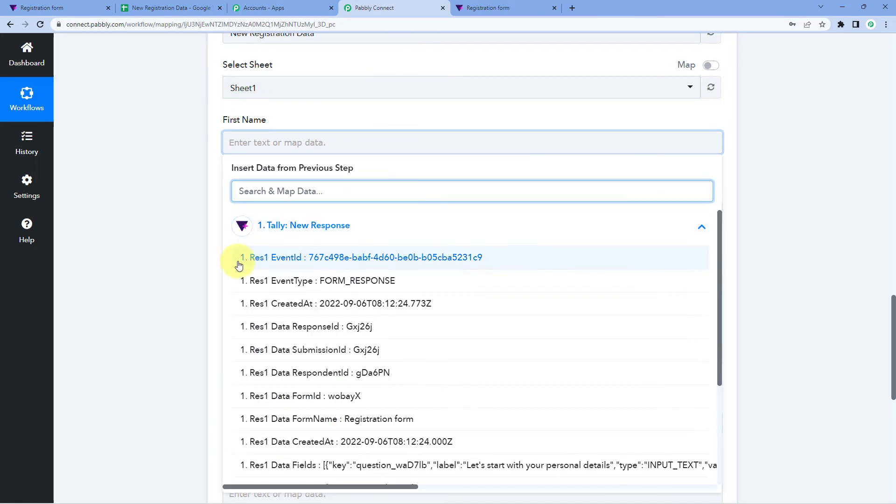
scroll(298, 280, "down", 3)
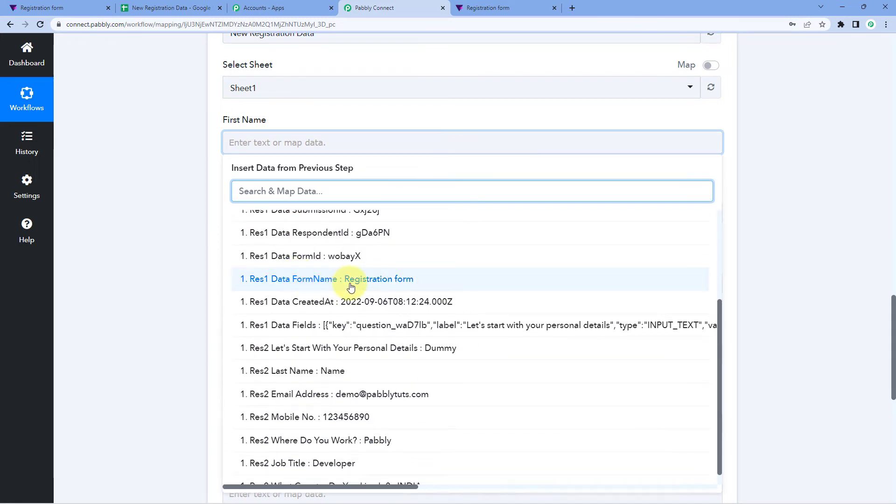
scroll(348, 292, "down", 1)
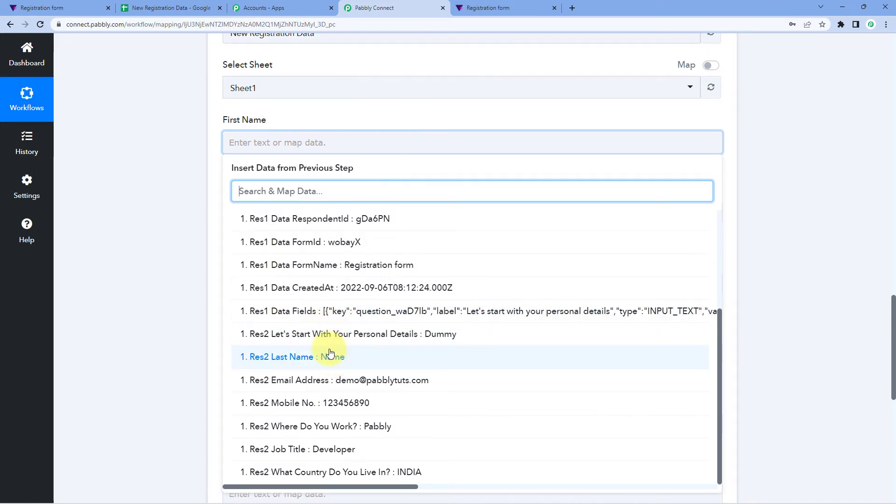
left_click(392, 340)
left_click(203, 155)
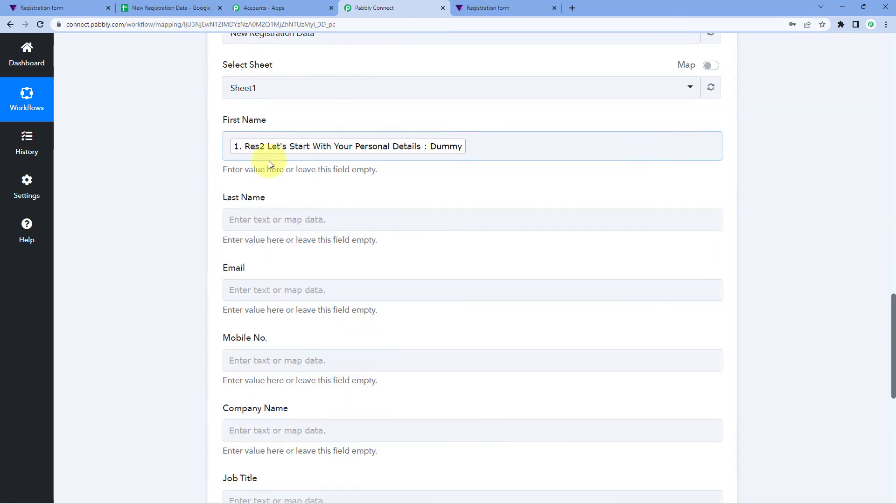
scroll(300, 194, "down", 1)
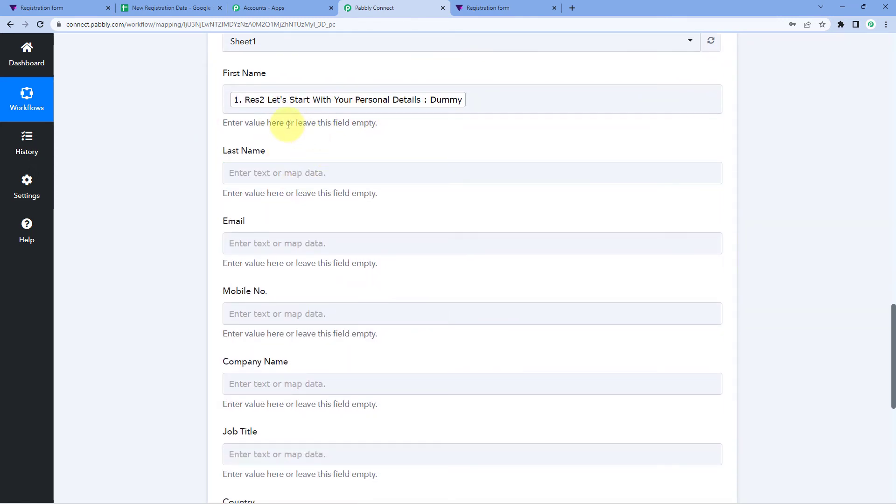
Step: Map the Tally response's last name into the Last Name field
left_click(277, 168)
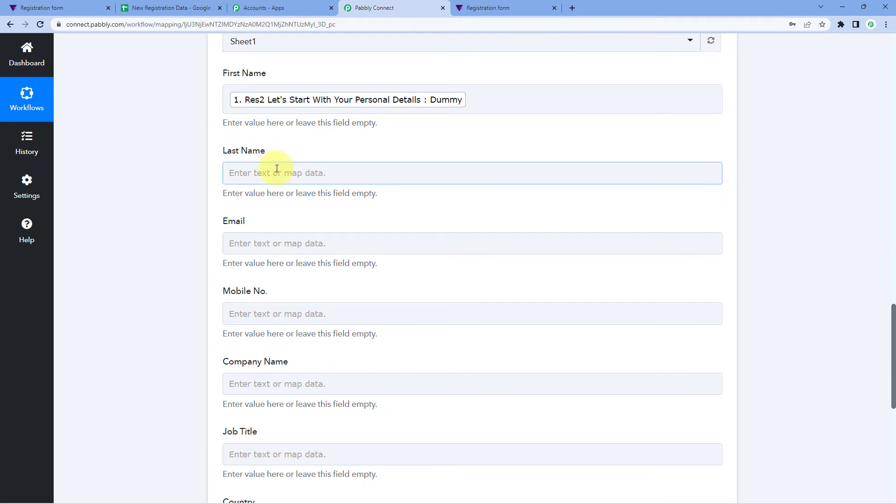
left_click(277, 170)
left_click(328, 261)
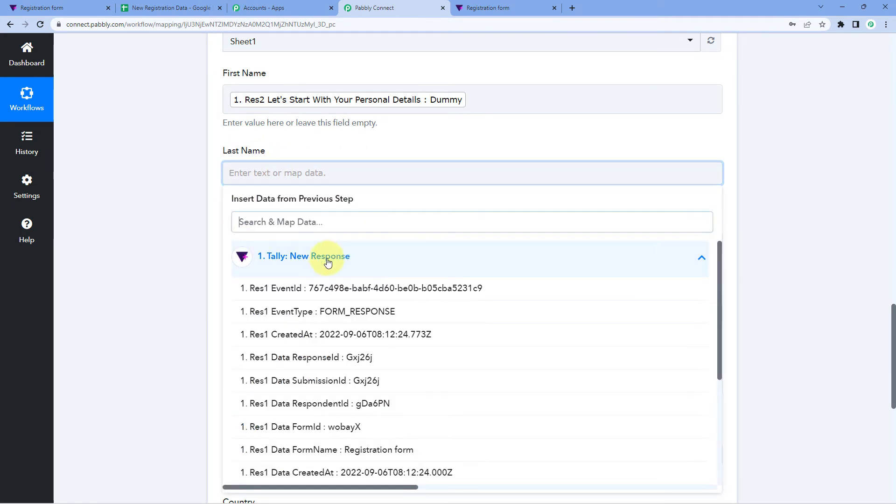
scroll(327, 373, "down", 4)
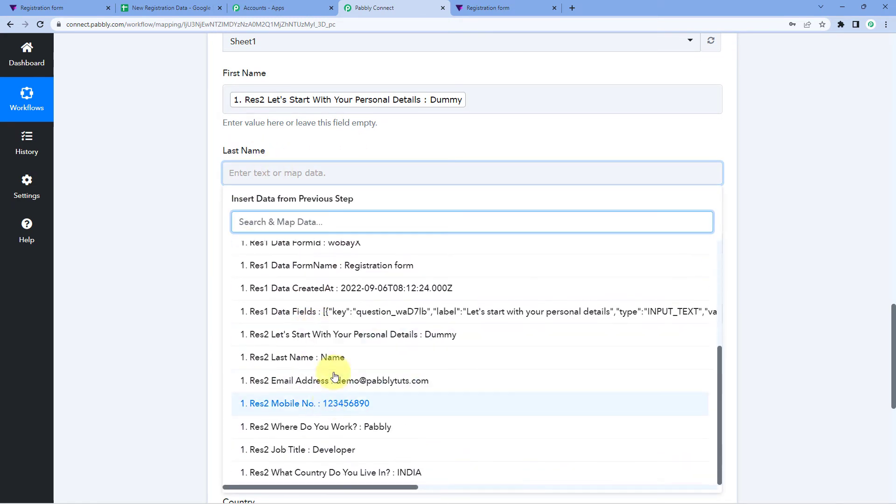
left_click(332, 359)
left_click(165, 221)
scroll(164, 223, "down", 1)
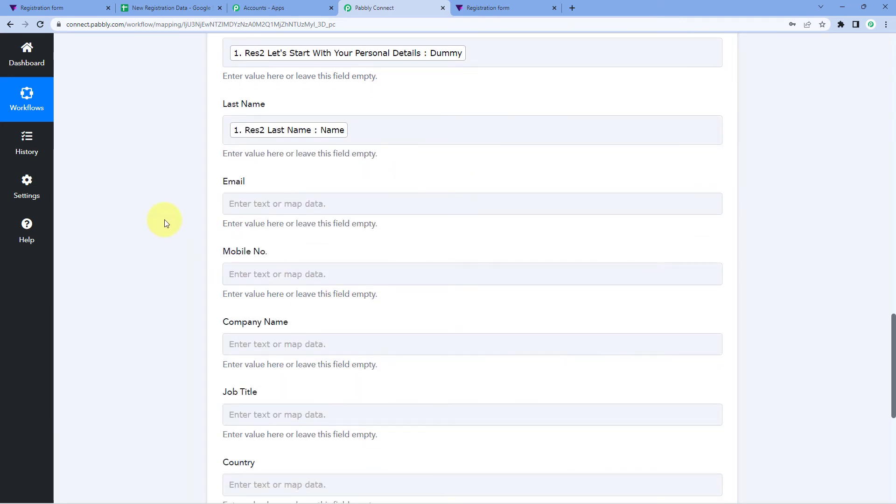
scroll(165, 222, "down", 1)
Step: Map the respondent's email and mobile number into Email and Mobile No
left_click(254, 157)
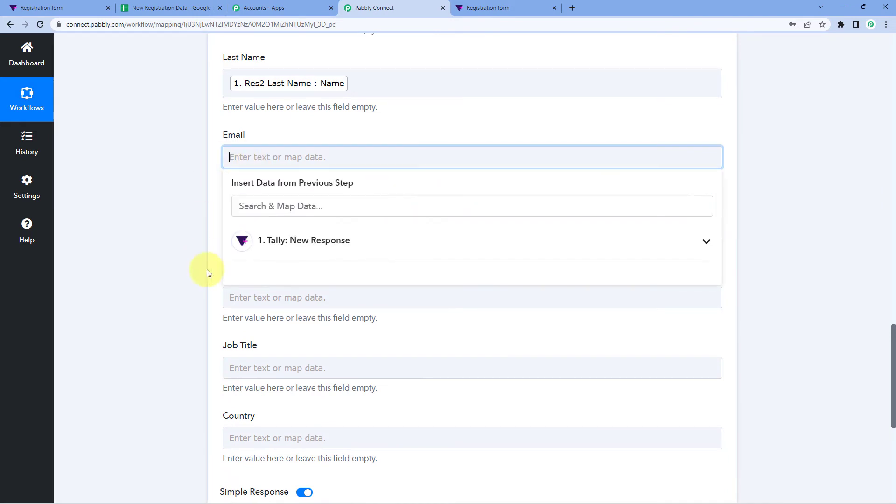
left_click(306, 250)
scroll(280, 315, "down", 5)
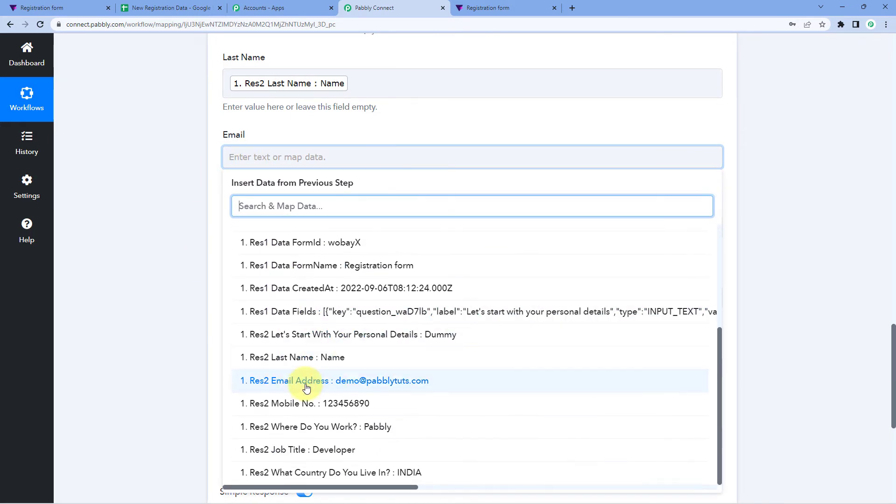
left_click(252, 381)
left_click(155, 278)
scroll(186, 256, "down", 2)
left_click(261, 141)
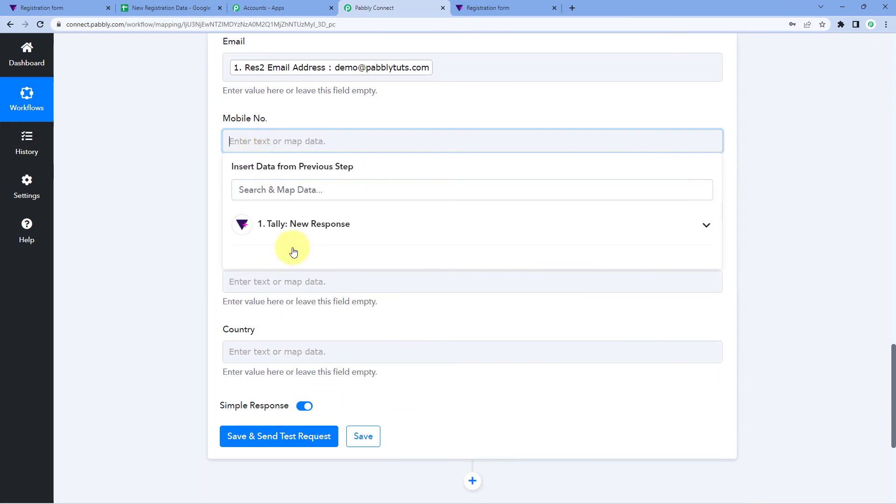
left_click(294, 245)
scroll(296, 344, "down", 5)
left_click(262, 400)
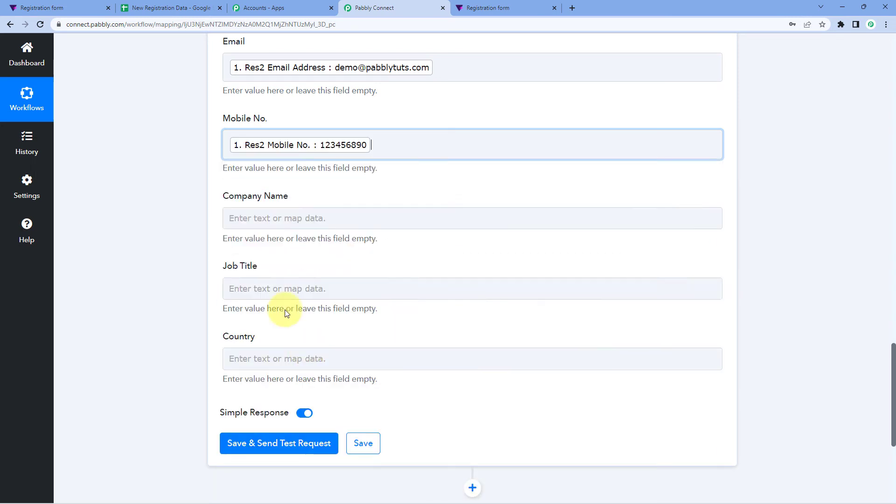
left_click(189, 223)
Step: Map the Where Do You Work answer into Company Name and the Job Title answer into Job Title
left_click(231, 218)
scroll(247, 182, "down", 4)
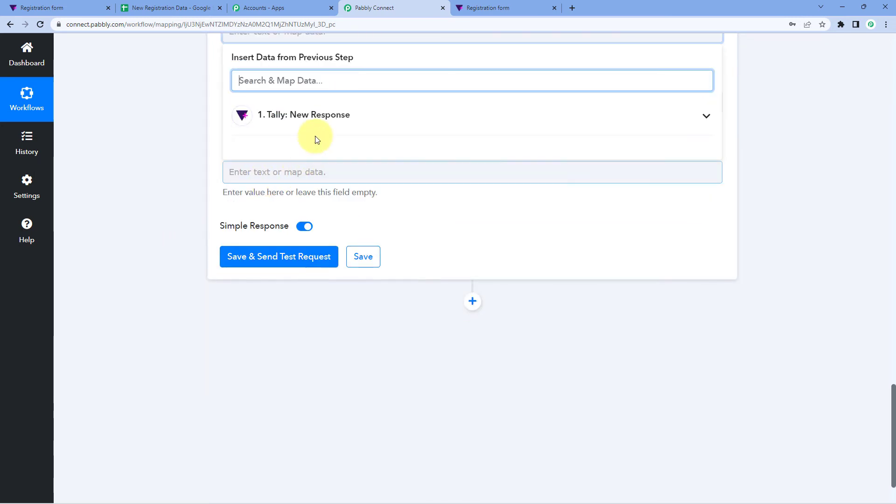
left_click(310, 123)
scroll(310, 233, "down", 1)
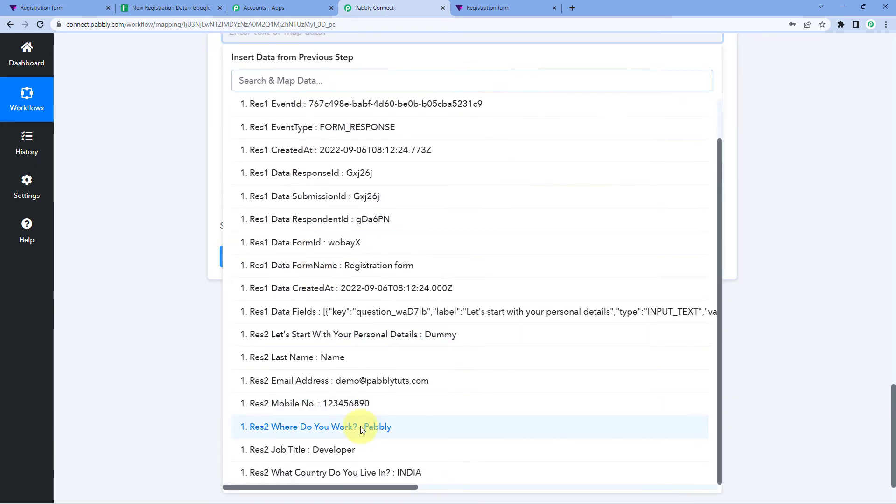
left_click(317, 427)
left_click(178, 164)
left_click(236, 107)
left_click(276, 194)
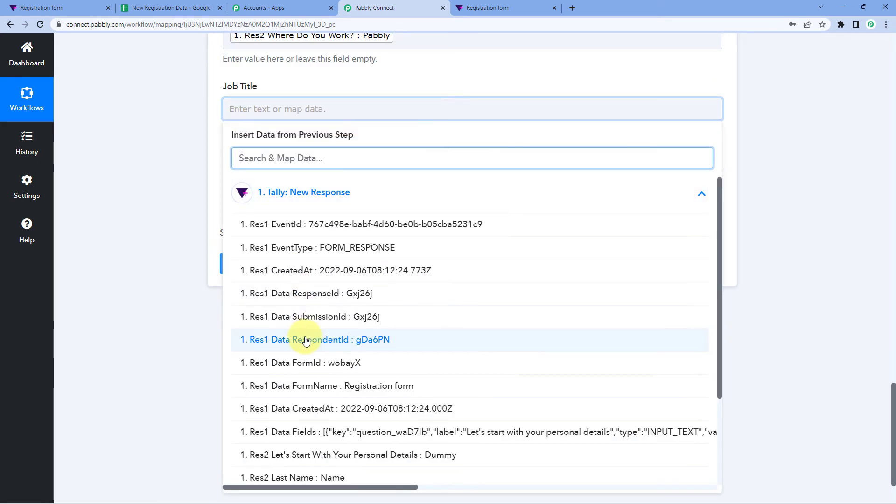
scroll(323, 374, "down", 3)
left_click(280, 450)
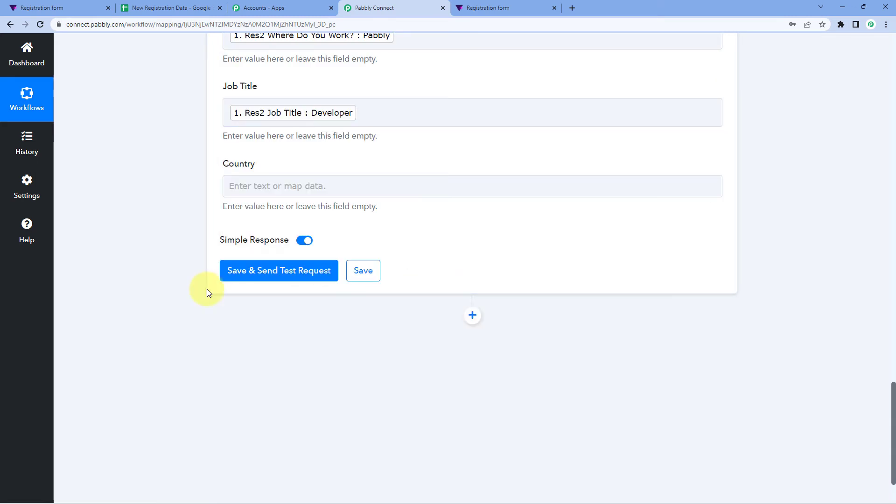
Step: Map the Tally country answer into the Country field and review all mappings
left_click(262, 184)
left_click(327, 270)
scroll(369, 421, "down", 2)
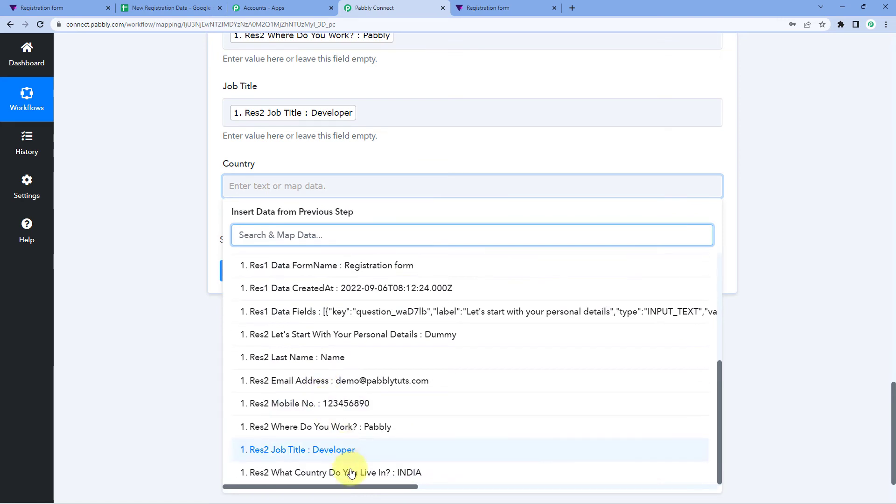
left_click(359, 472)
left_click(187, 299)
scroll(184, 298, "up", 7)
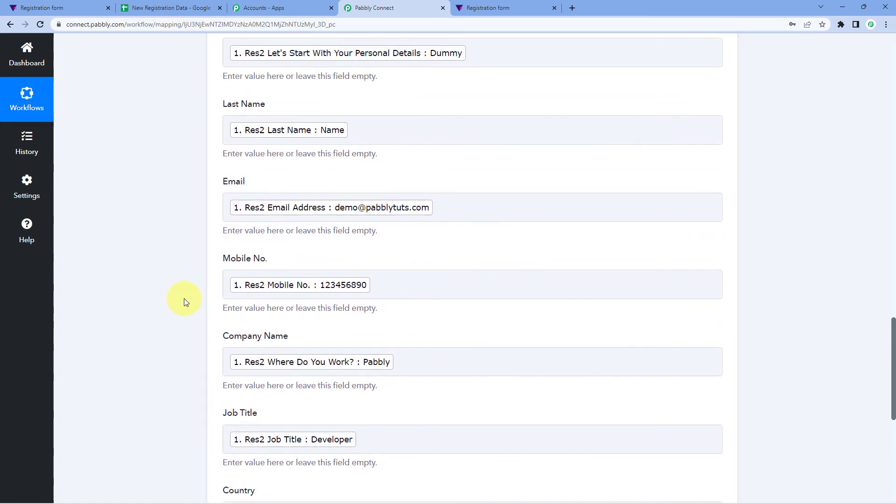
scroll(163, 270, "up", 1)
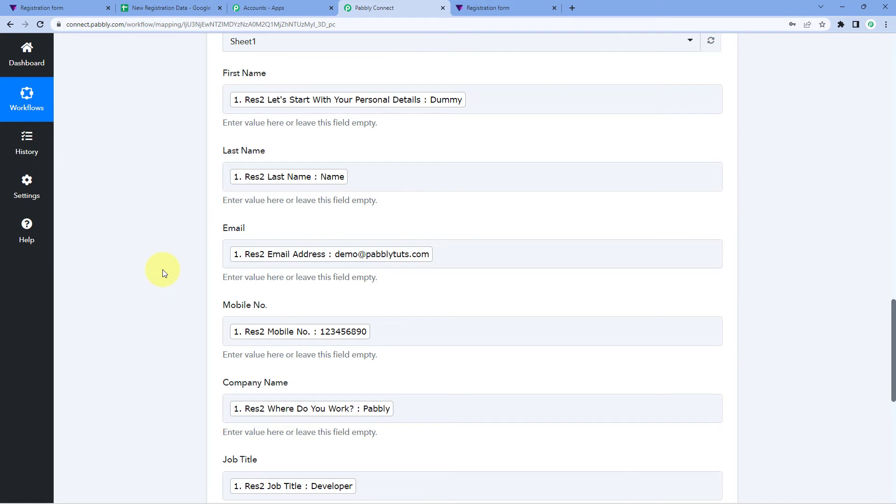
scroll(161, 234, "down", 2)
scroll(224, 252, "down", 2)
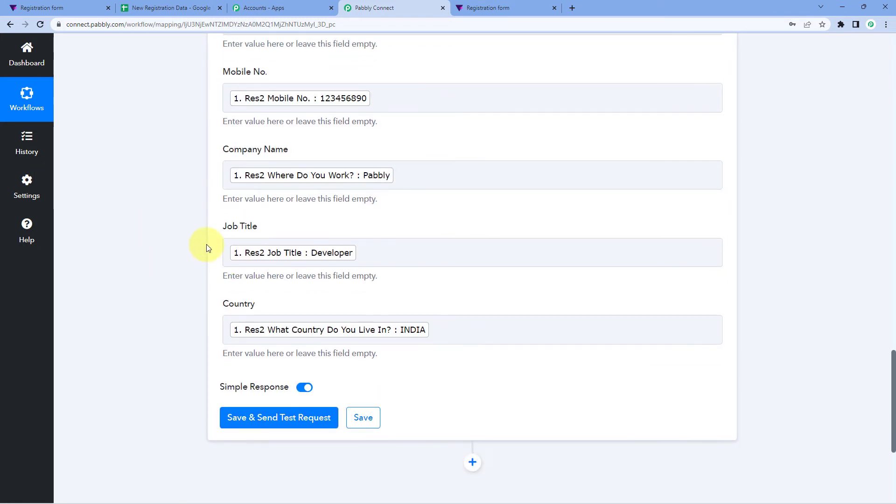
scroll(187, 239, "down", 3)
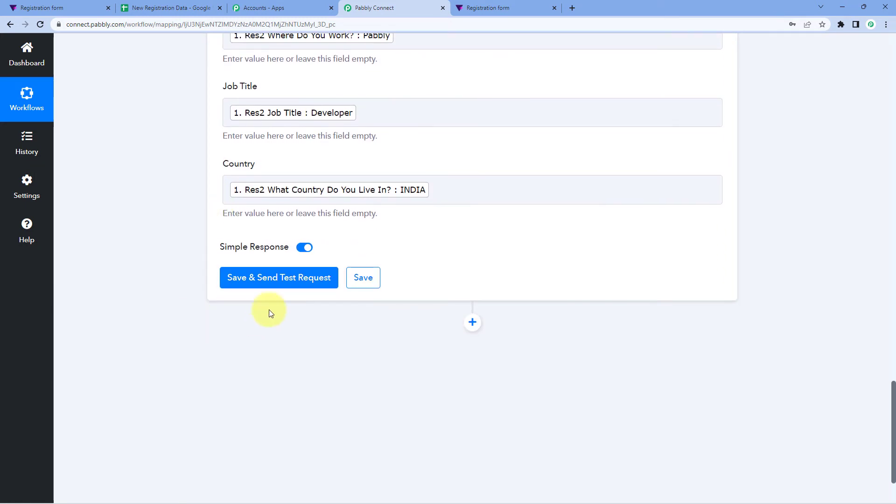
Step: Save the Add New Row action, send a test request, and confirm 7 cells written to Sheet1!A2:G2
left_click(273, 283)
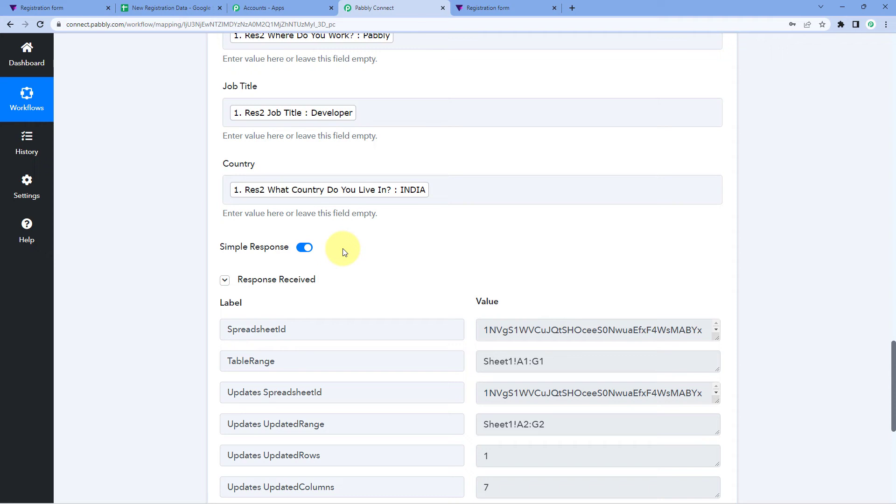
scroll(345, 247, "down", 3)
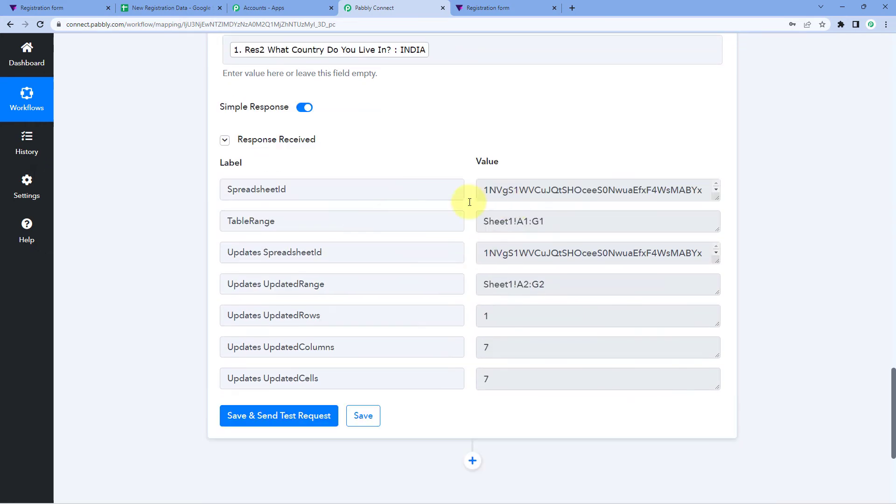
scroll(402, 216, "up", 4)
scroll(402, 216, "up", 4)
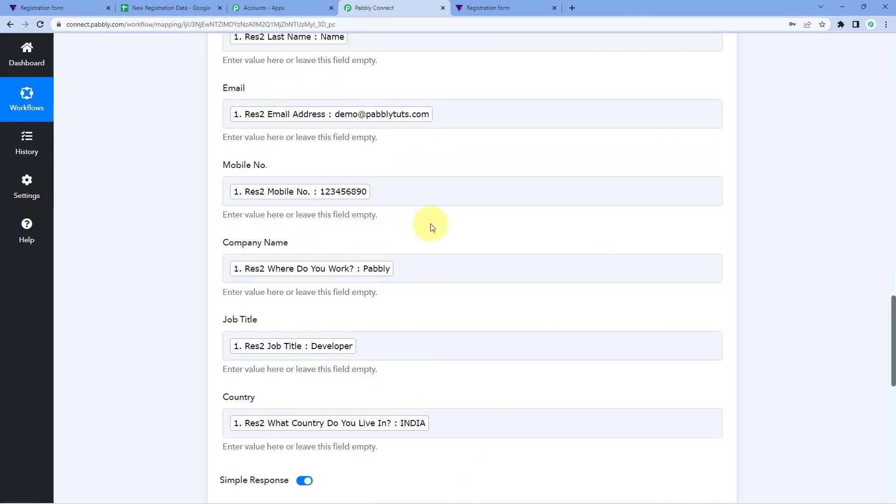
scroll(500, 195, "up", 8)
scroll(500, 196, "up", 7)
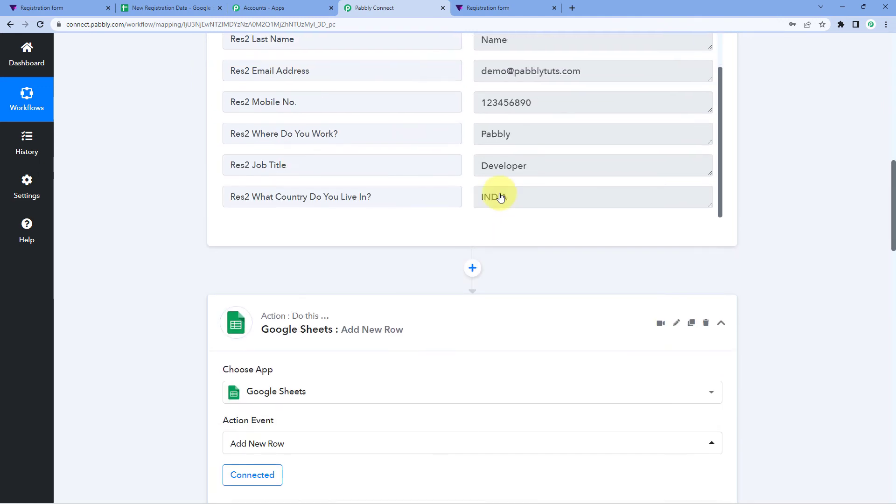
scroll(502, 234, "up", 3)
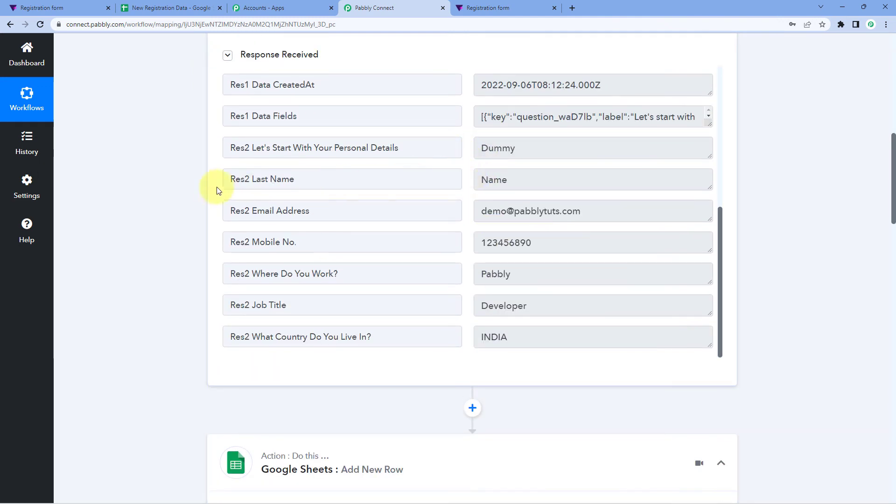
scroll(182, 190, "down", 17)
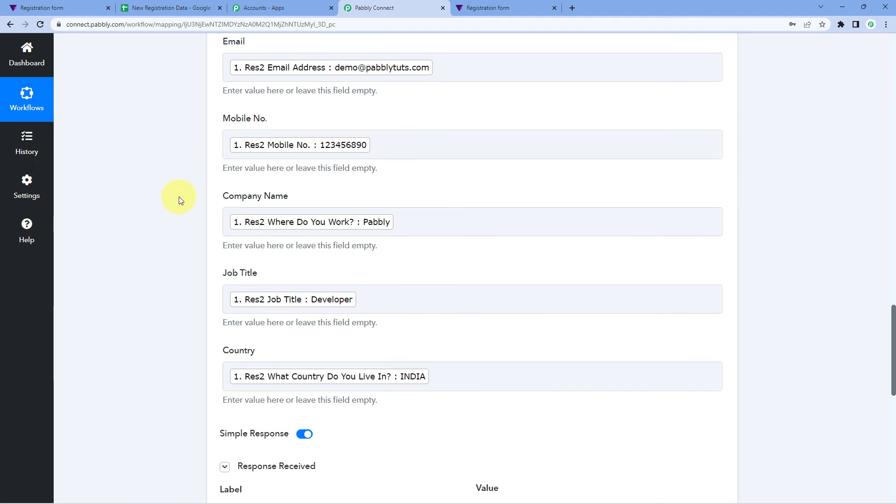
Step: Remove bold from test row 2 in New Registration Data, then return to the Tally confirmation page
left_click(175, 8)
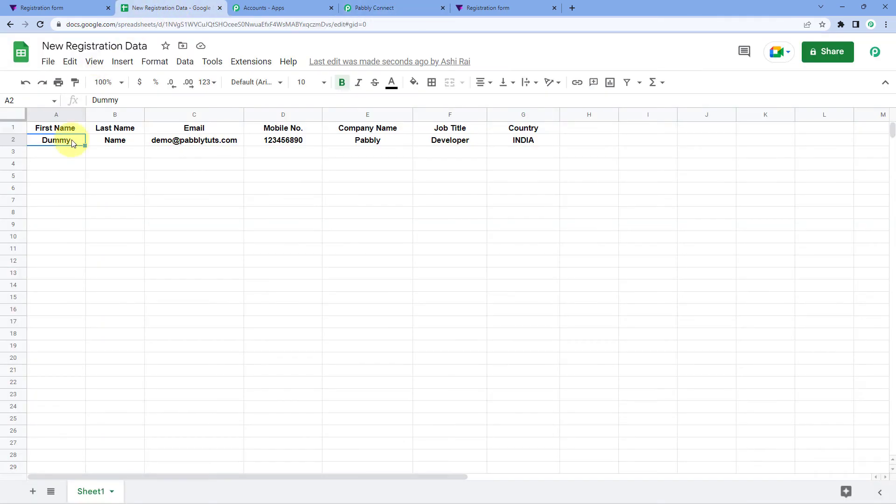
left_click(19, 140)
key("ctrl+b")
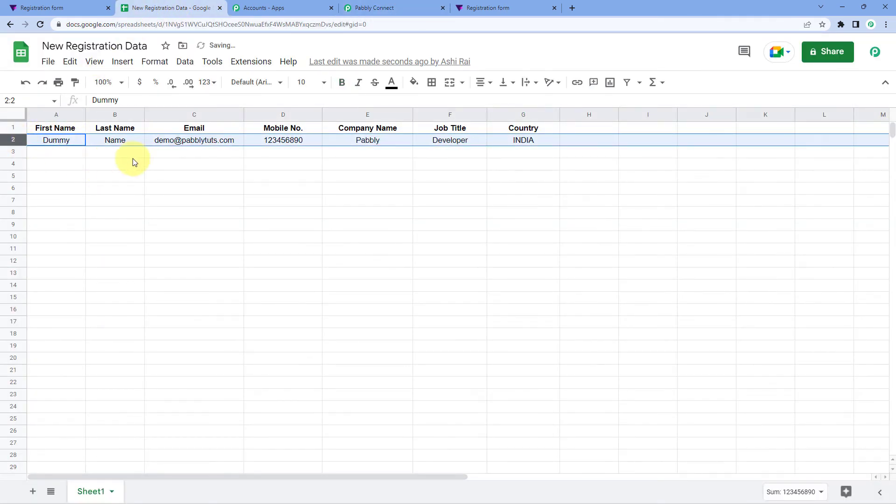
left_click(130, 154)
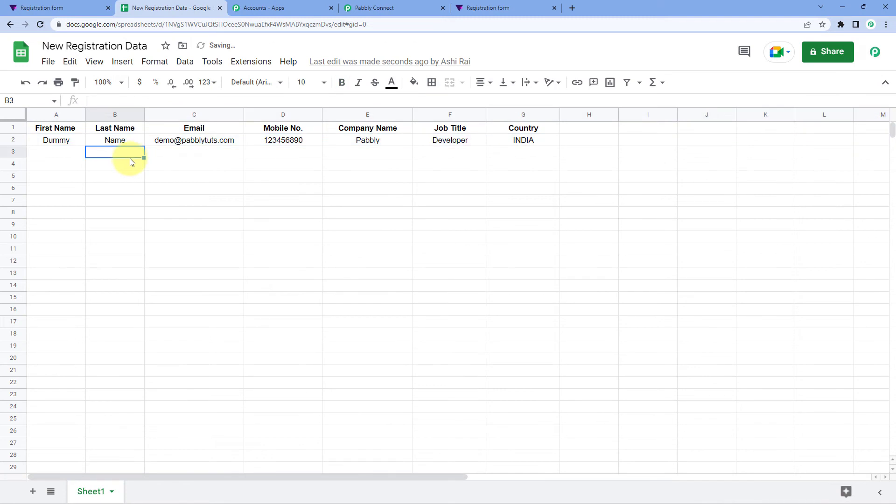
left_click(63, 153)
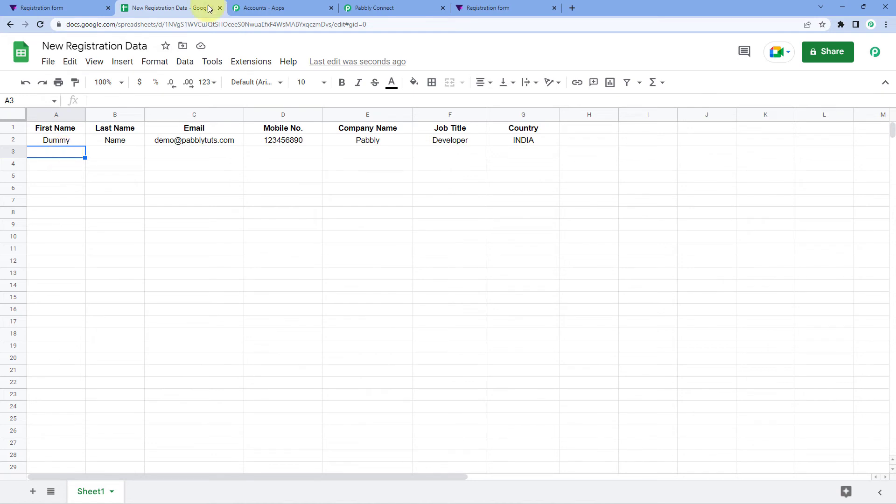
left_click(462, 8)
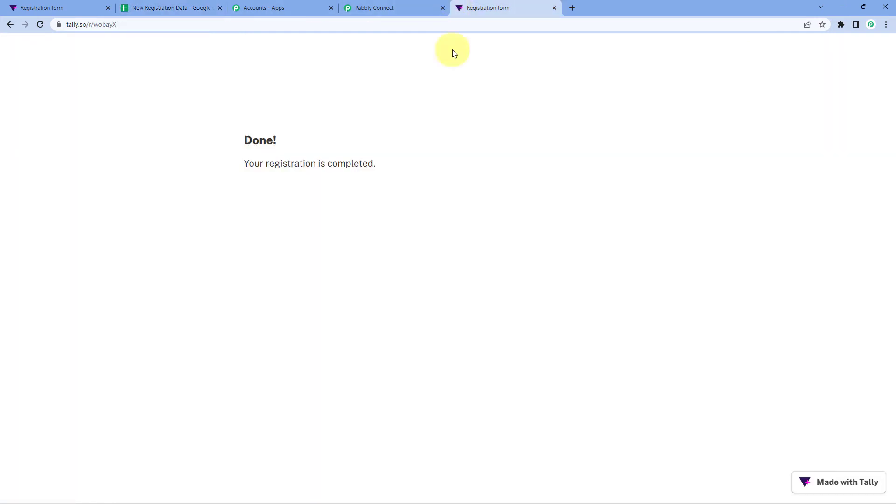
Step: Collapse the Tally trigger details in the Pabbly Connect workflow and go to the Tally form tab
left_click(189, 7)
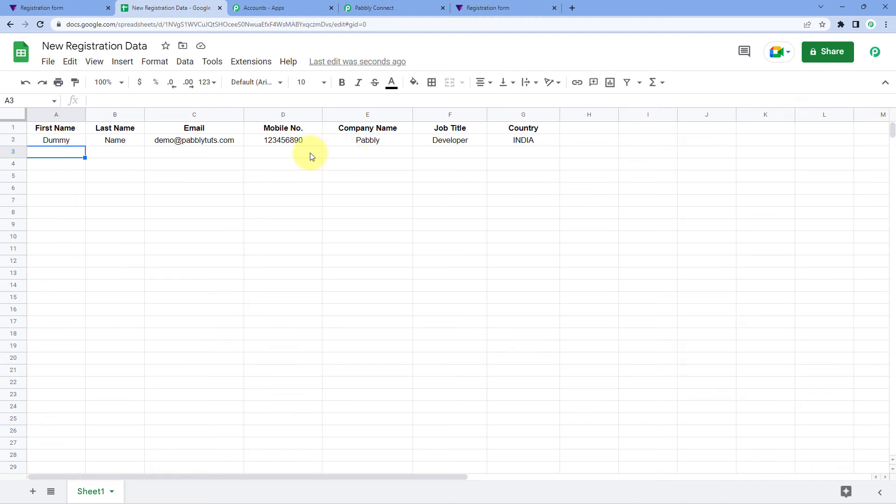
left_click(383, 8)
scroll(476, 159, "up", 10)
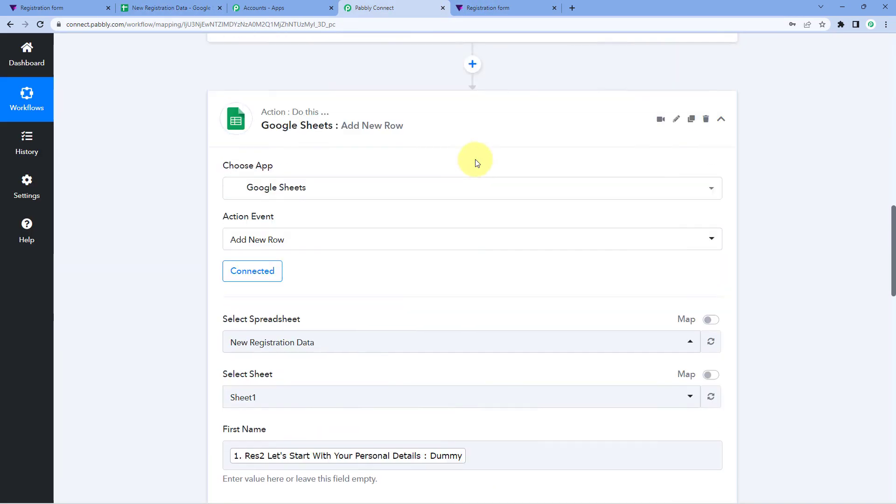
scroll(475, 159, "up", 15)
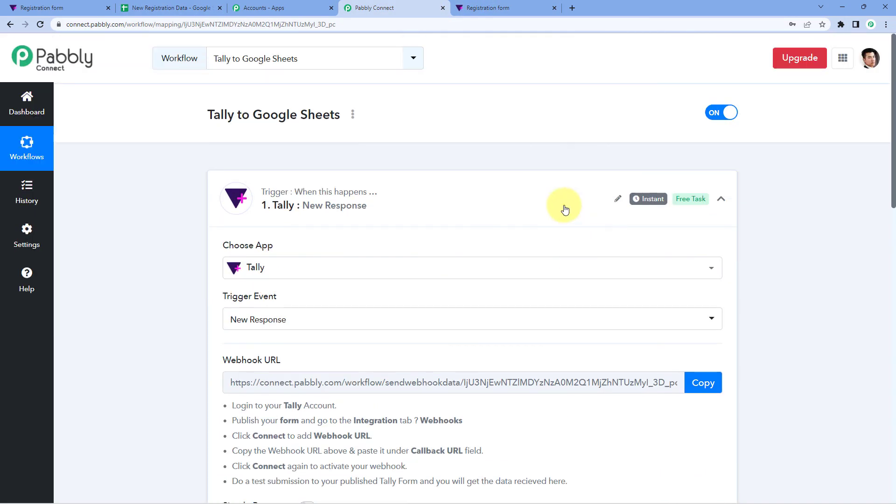
left_click(565, 209)
scroll(488, 138, "down", 1)
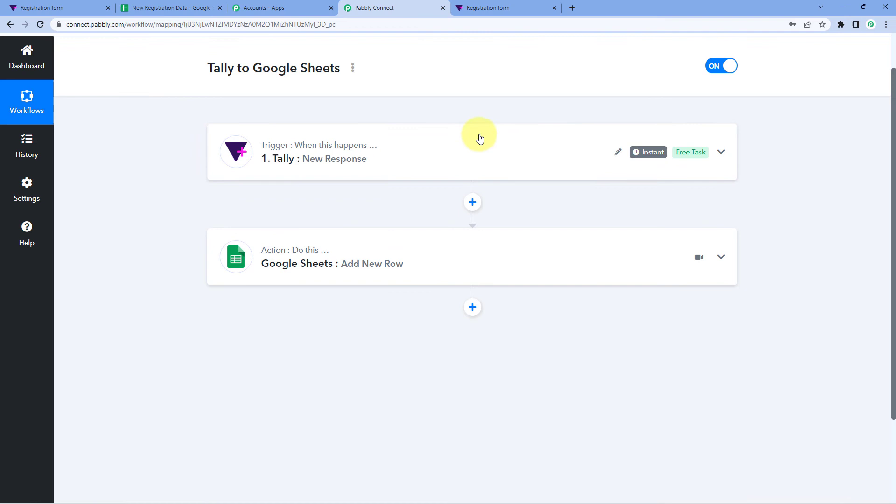
left_click(524, 6)
Step: Reload the blank registration form and enter first name Test, last name Name, an email and mobile number
left_click(10, 24)
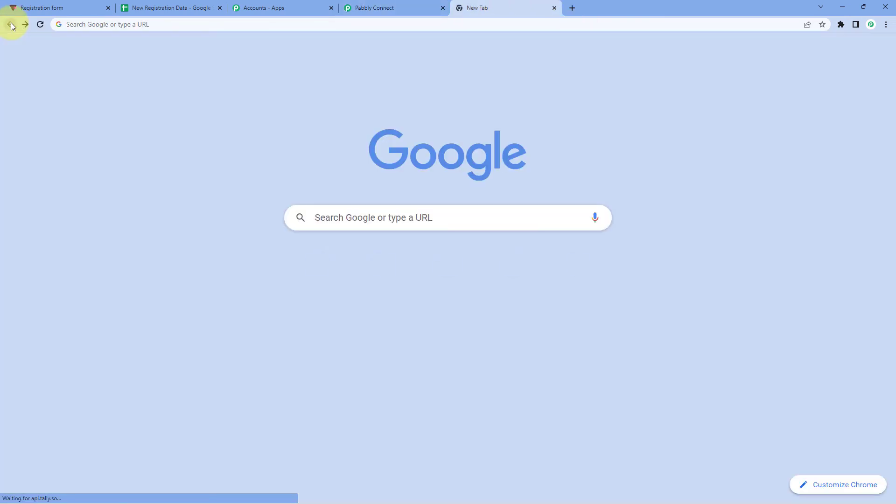
left_click(117, 24)
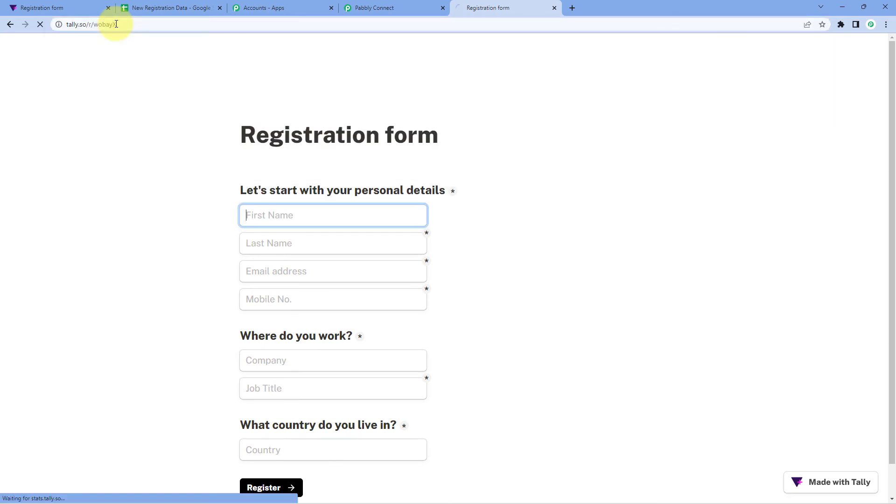
scroll(261, 163, "down", 1)
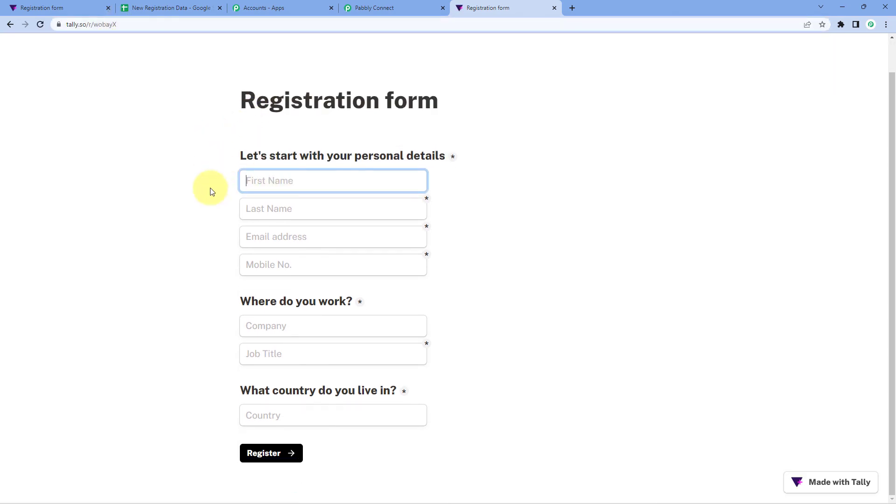
type("Test")
key("Tab")
type("Name")
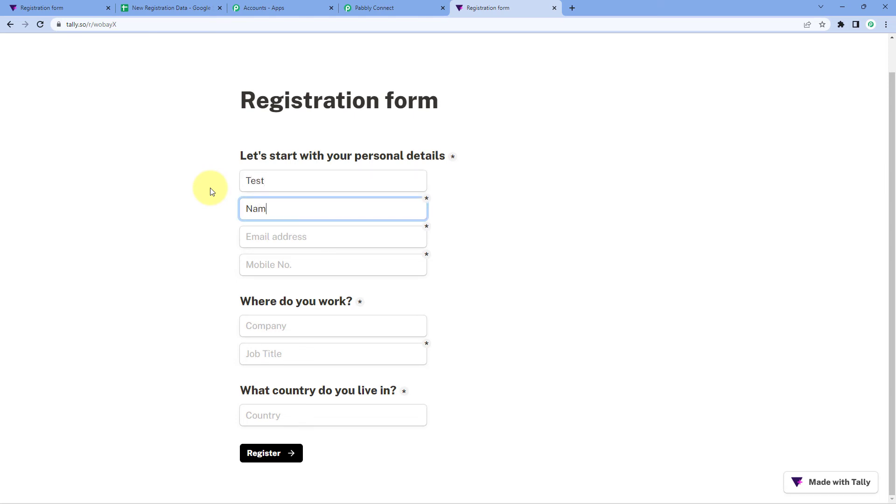
key("Tab")
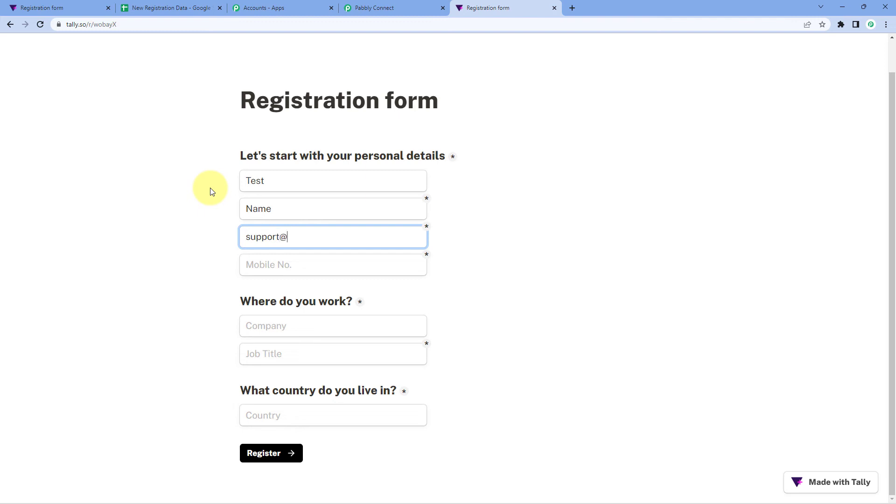
key("Tab")
type("31")
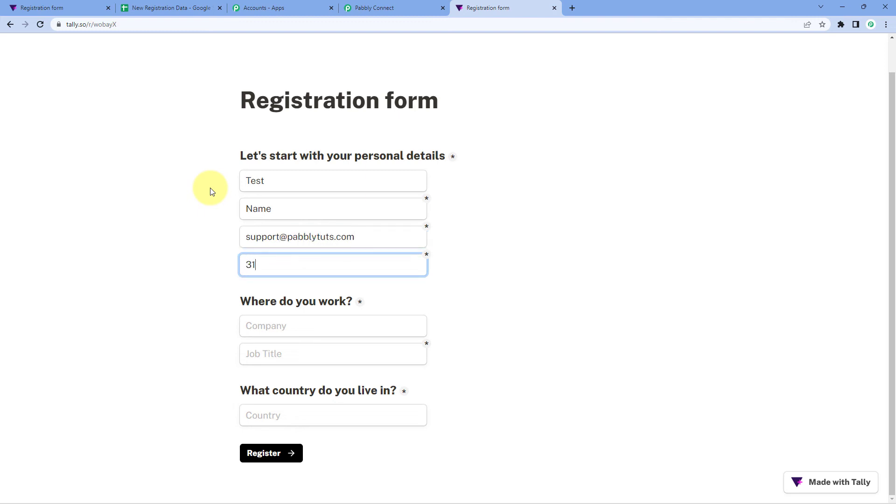
type("4567890")
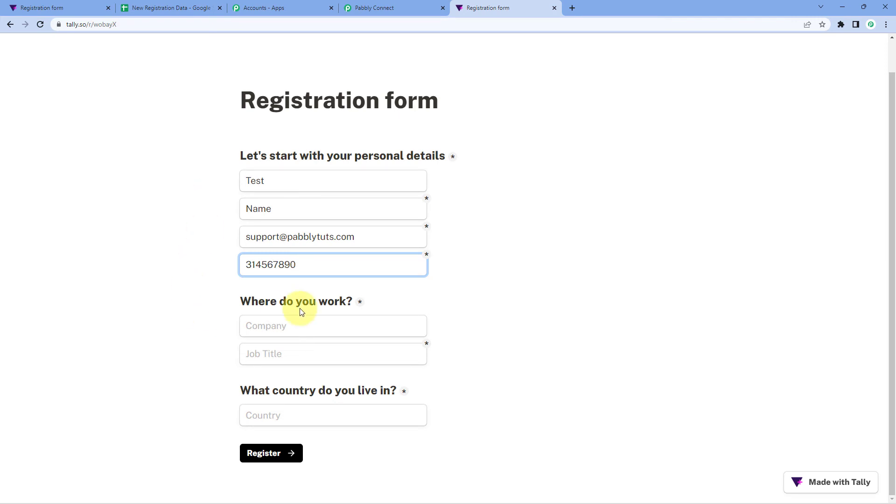
Step: Enter company XYZ Company (fixing the typo), job title Sales Excutive and country USA, then submit
left_click(294, 329)
type("X")
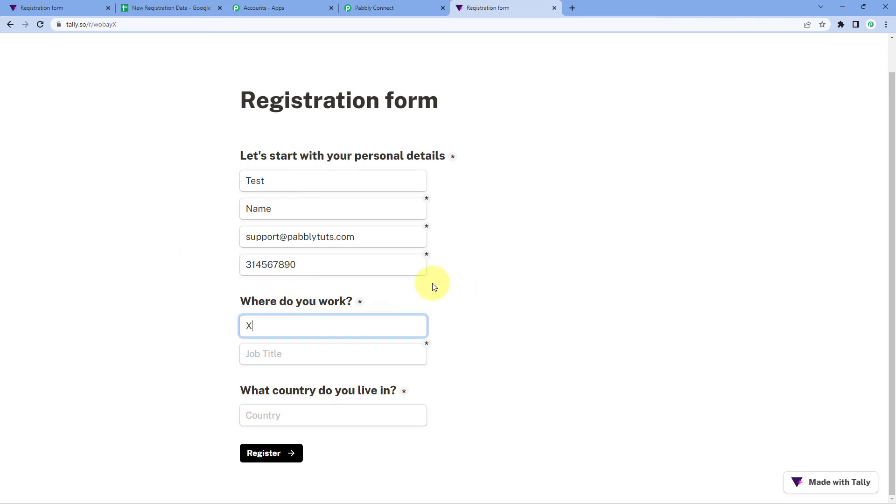
type("YZ Cam")
key("Left")
key("Left")
key("BackSpace")
type("o")
key("Tab")
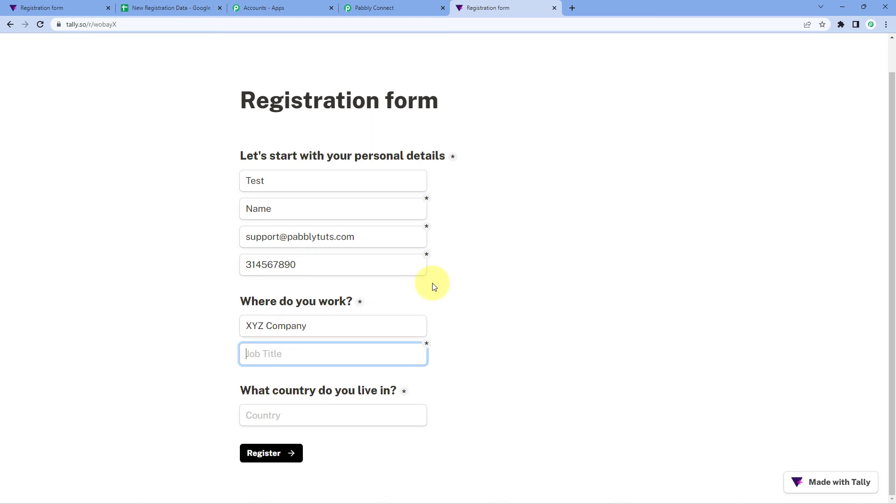
type("Sales Excutive")
key("Tab")
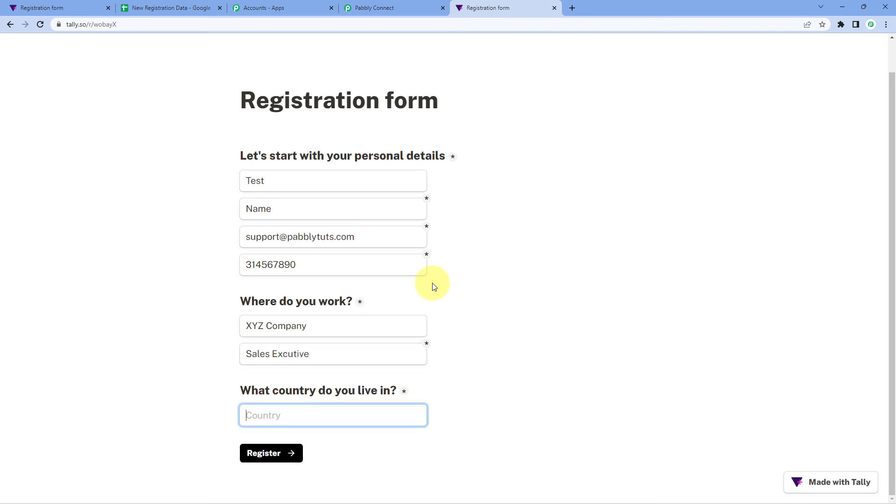
type("USA")
left_click(280, 453)
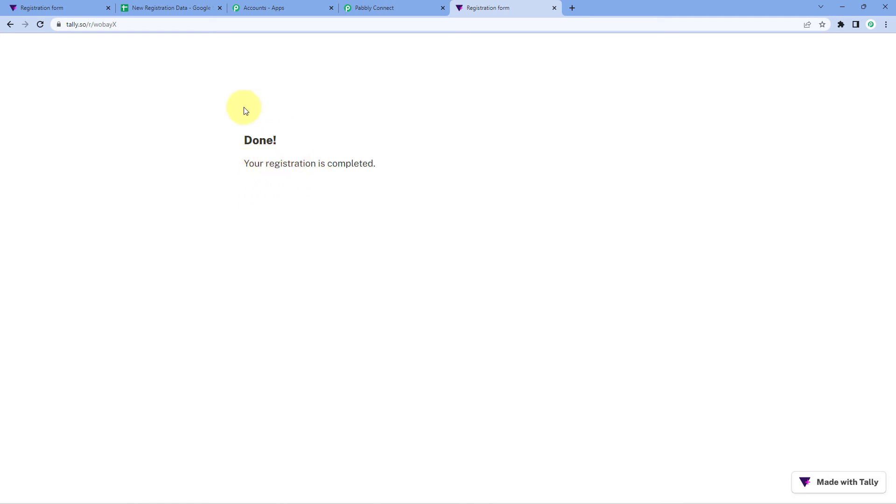
Step: Check row 3's names, email, mobile, XYZ Company, Sales Excutive and USA against the form, then return to Pabbly
left_click(144, 3)
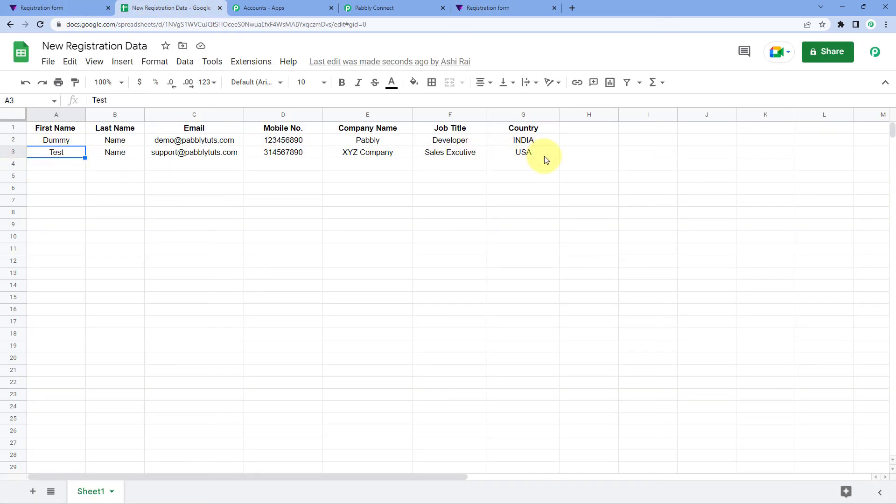
left_click_drag(44, 160, 128, 157)
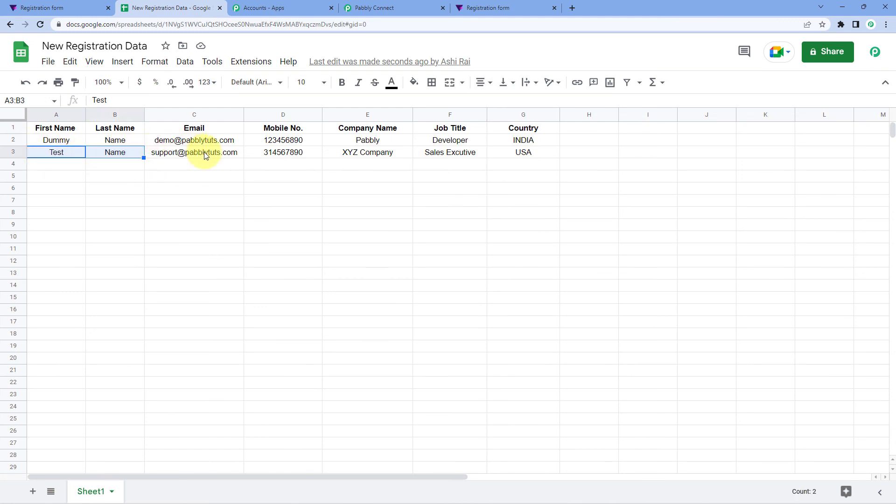
left_click(476, 7)
left_click(203, 5)
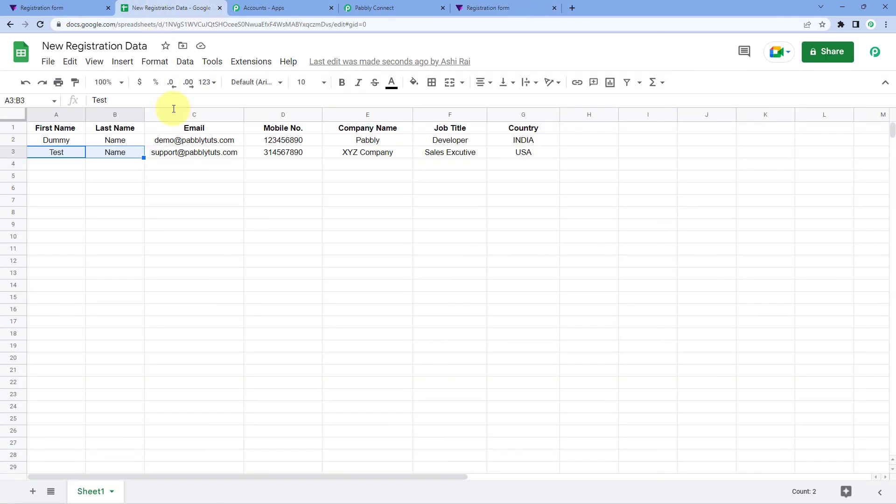
left_click(178, 152)
left_click(292, 153)
left_click(348, 154)
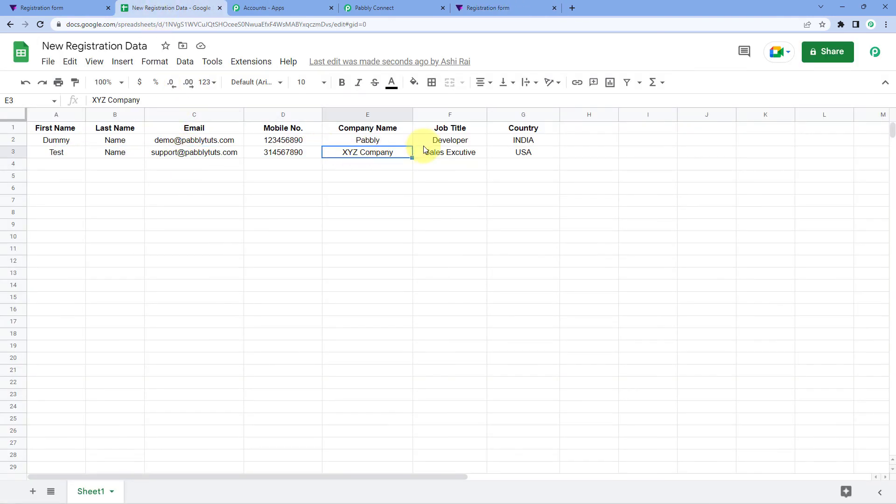
left_click(452, 153)
left_click(524, 140)
left_click(524, 154)
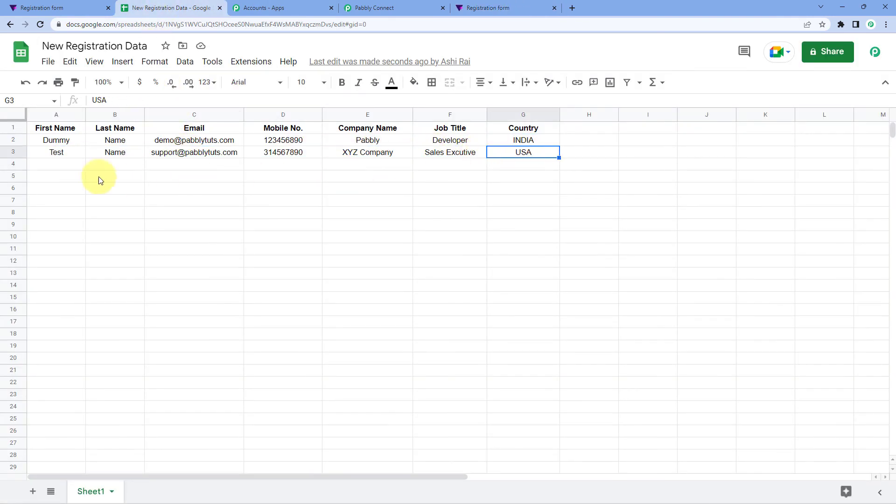
left_click(76, 166)
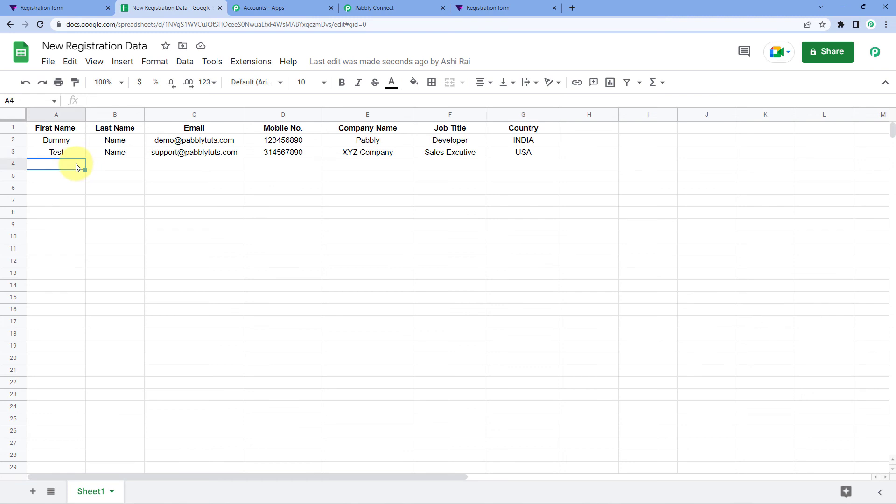
left_click(388, 6)
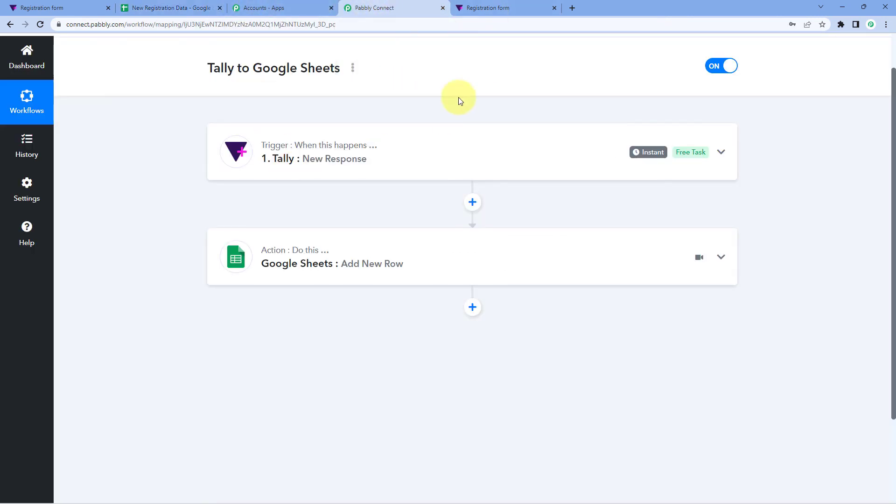
scroll(492, 114, "down", 1)
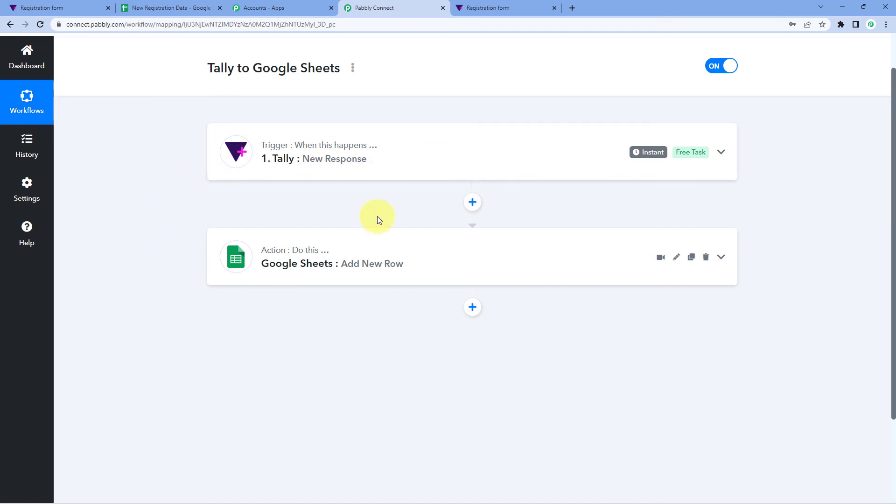
scroll(469, 205, "up", 1)
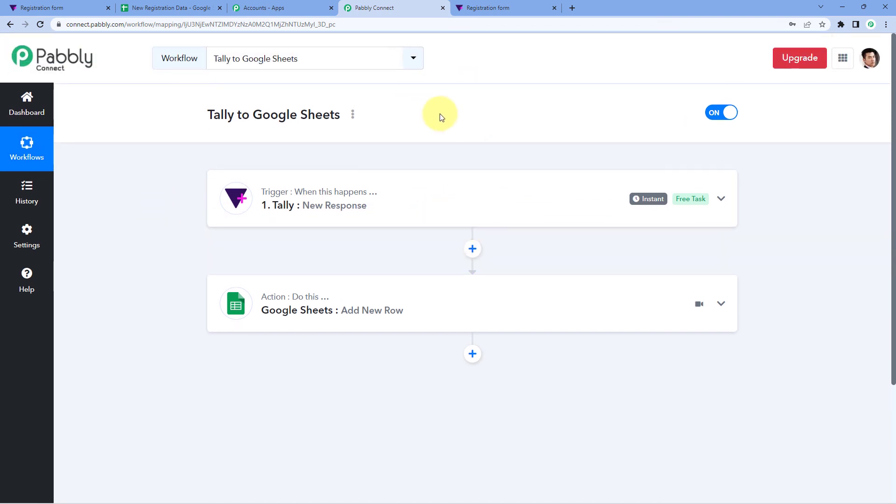